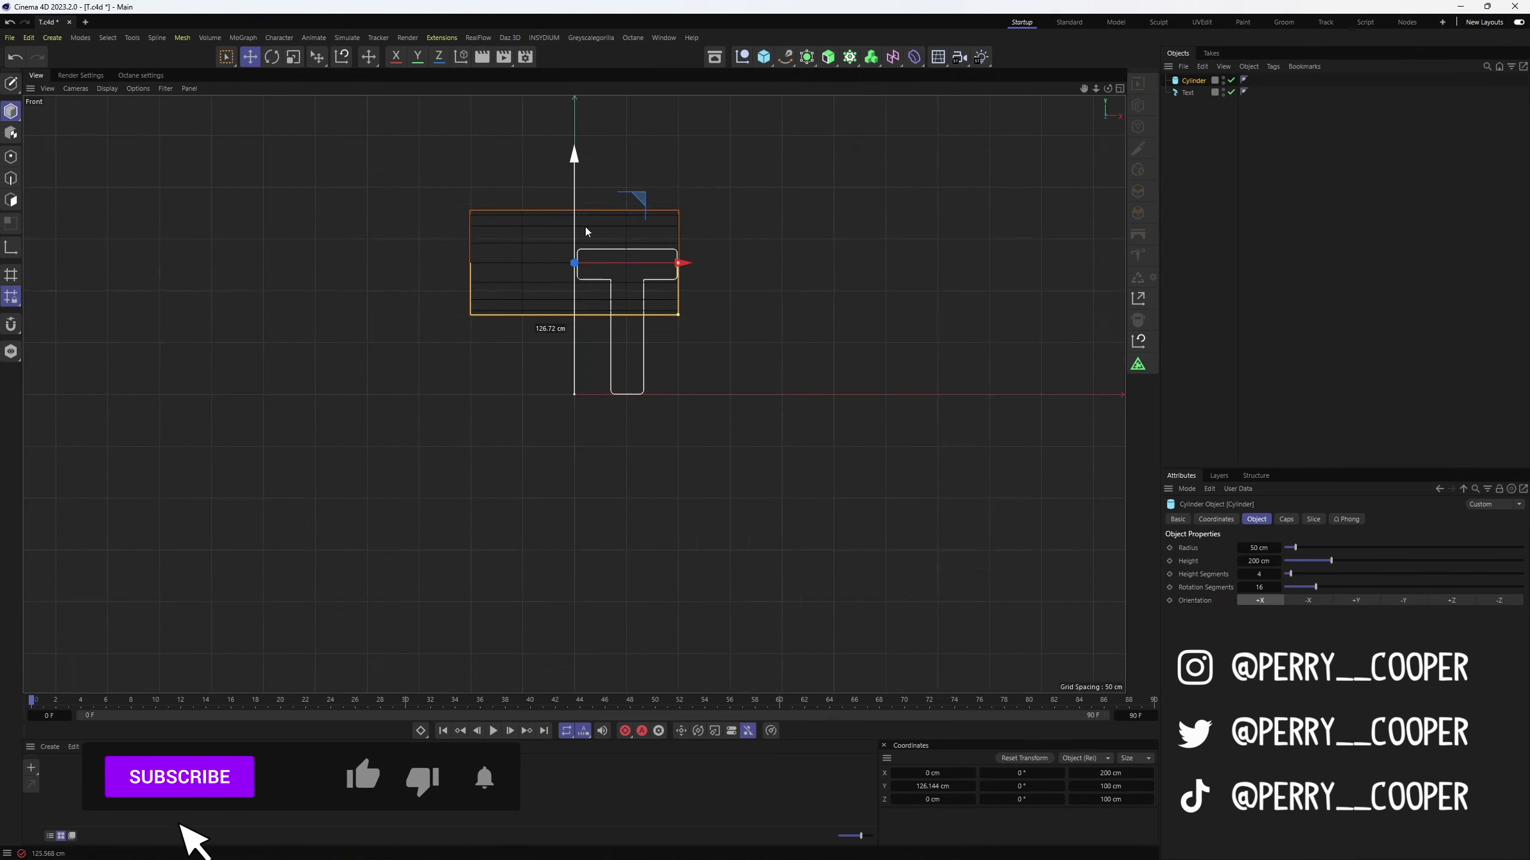
Hide the letter T so only the top cylinder stays visible.
click(1223, 91)
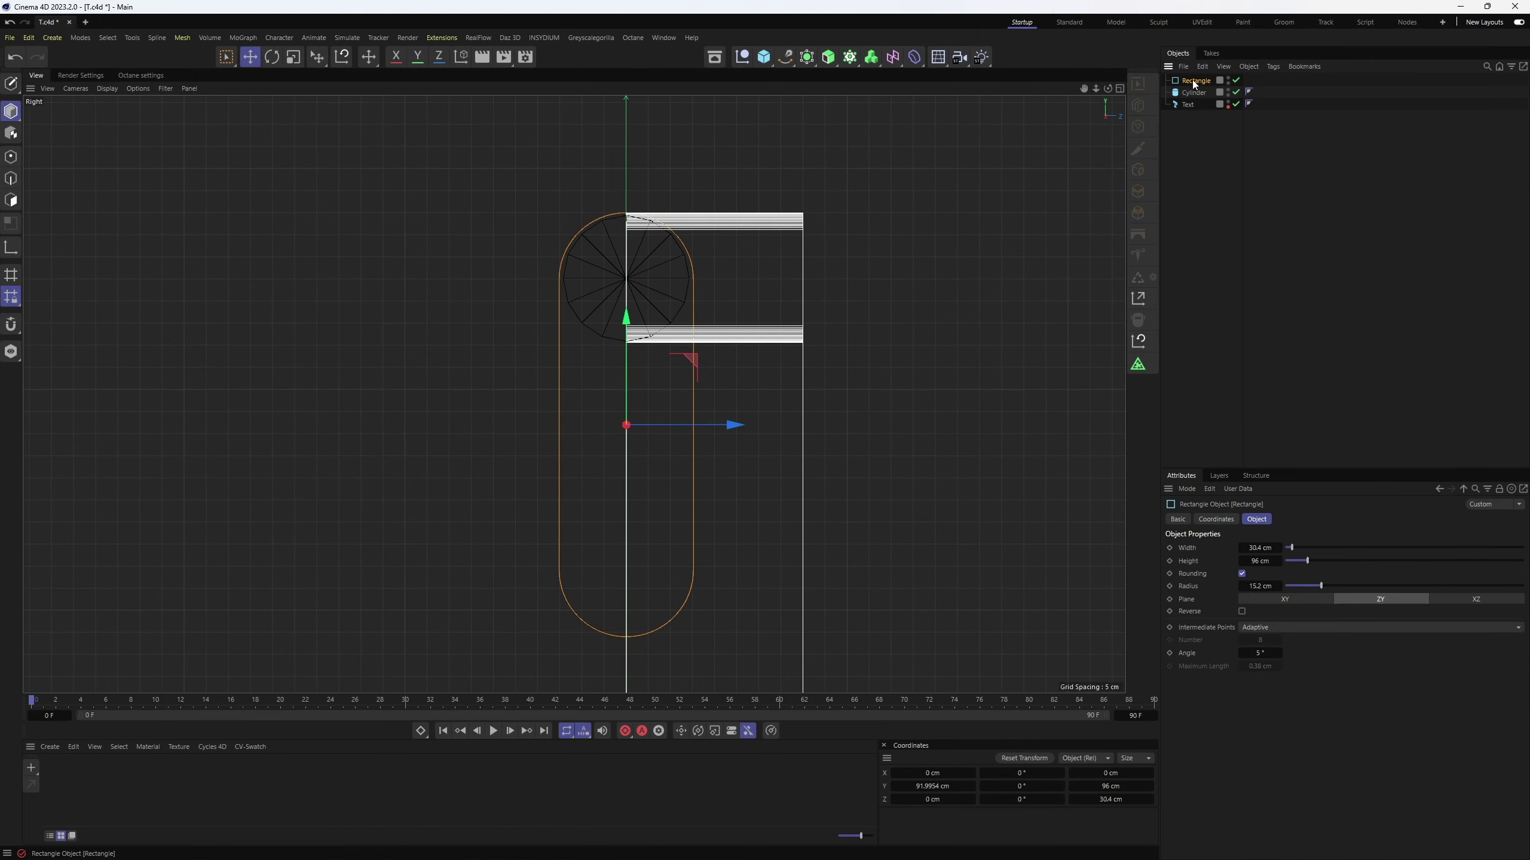
Box-select the loop's bottom points and rotate them about 6.8° to taper the loop.
click(226, 57)
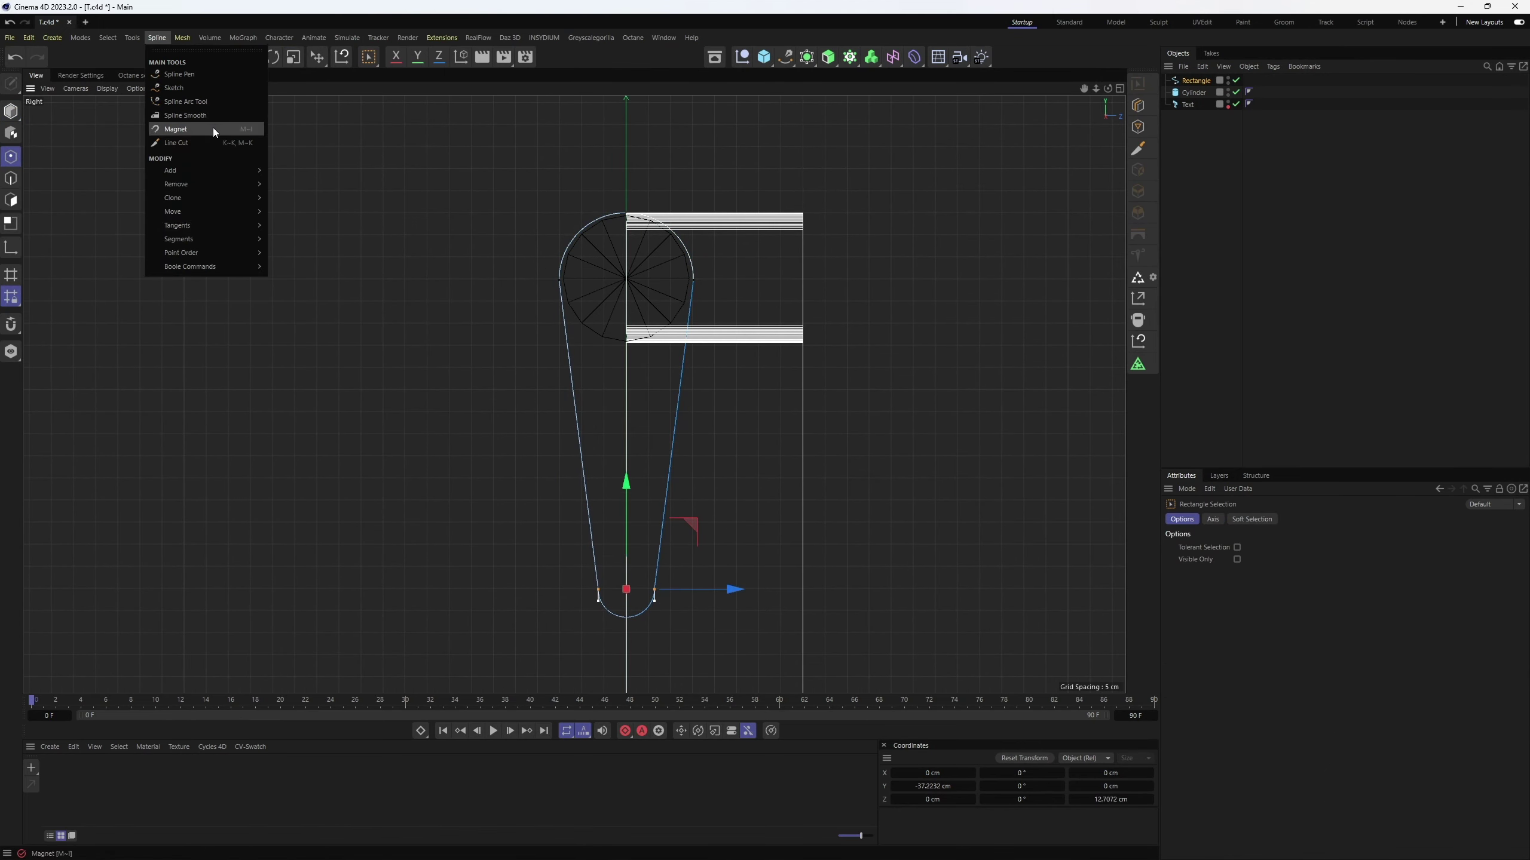
click(212, 127)
drag(747, 313, 500, 232)
key(r)
mouse_move(615, 253)
mouse_down()
mouse_move(588, 220)
mouse_move(618, 434)
mouse_up()
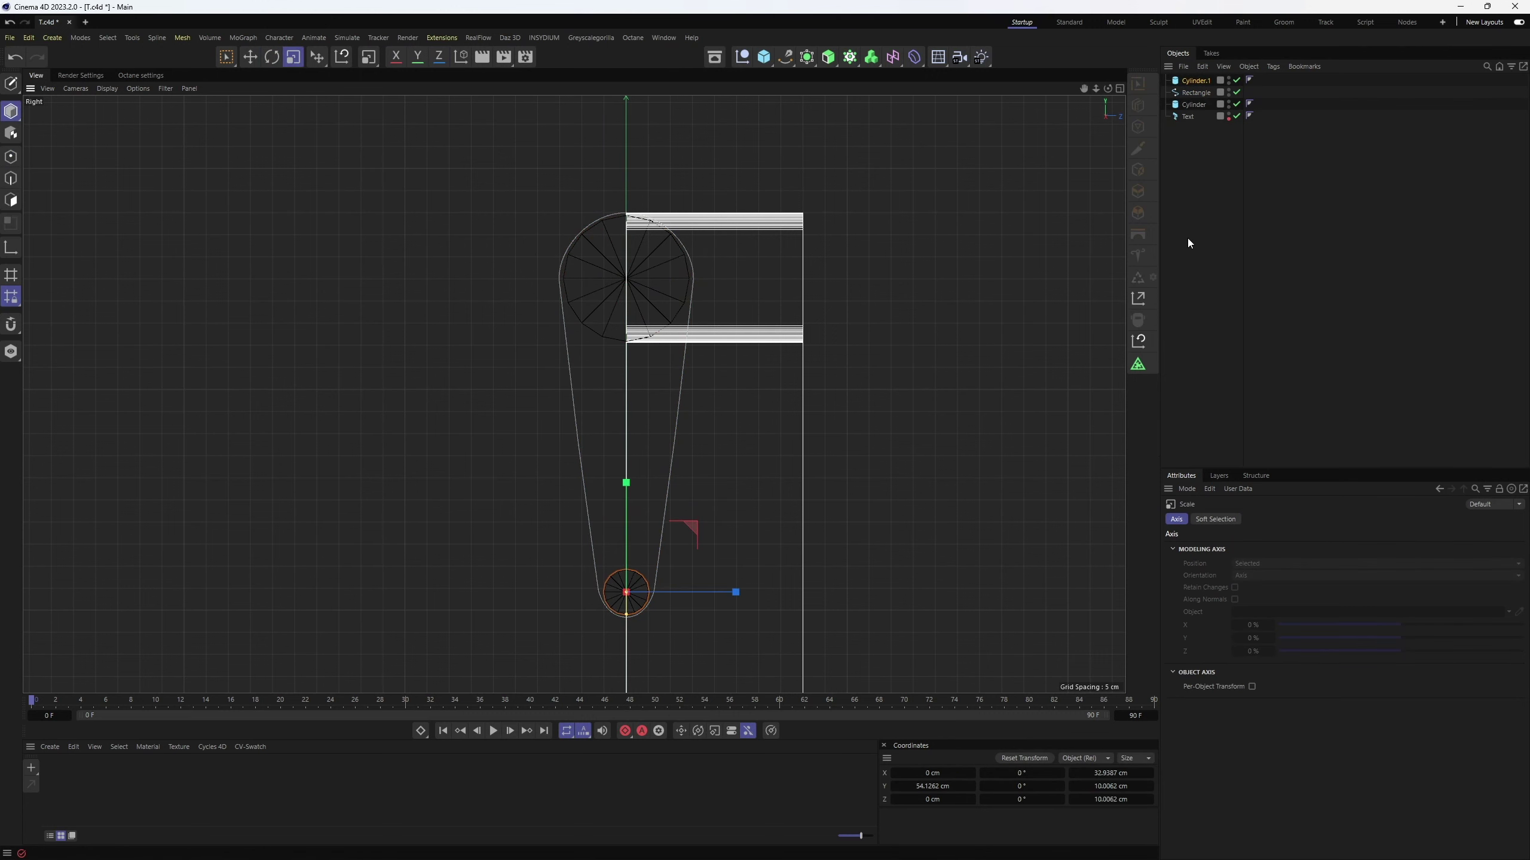
Rename the new small cylinder to 'Base'.
key(F1)
double_click(1196, 80)
text(Base)
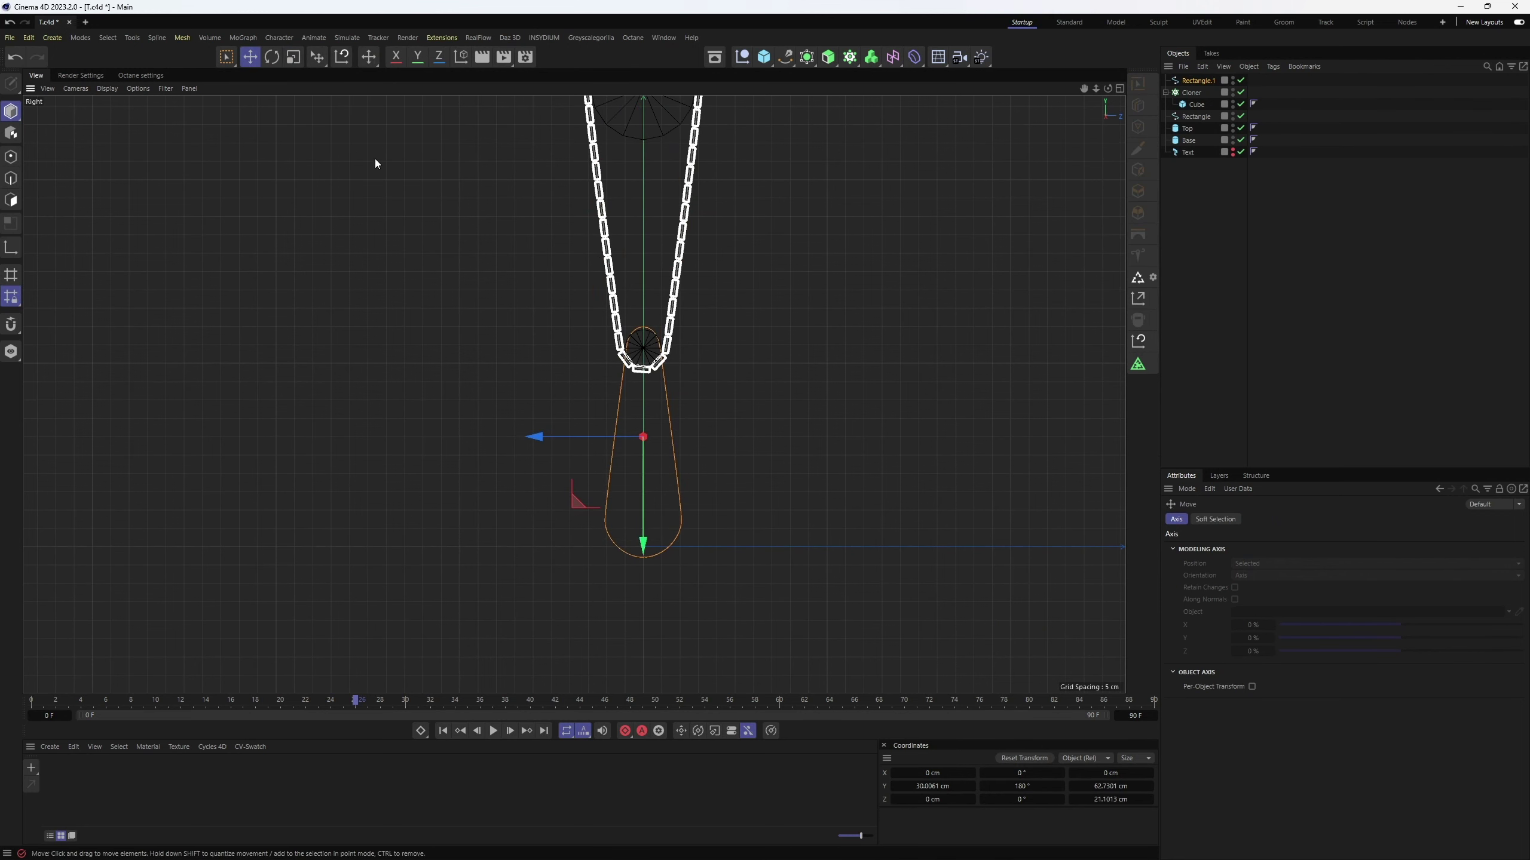
Raise the lower loop's points toward the middle roller, then deselect the loop.
key(e)
drag(648, 357, 648, 365)
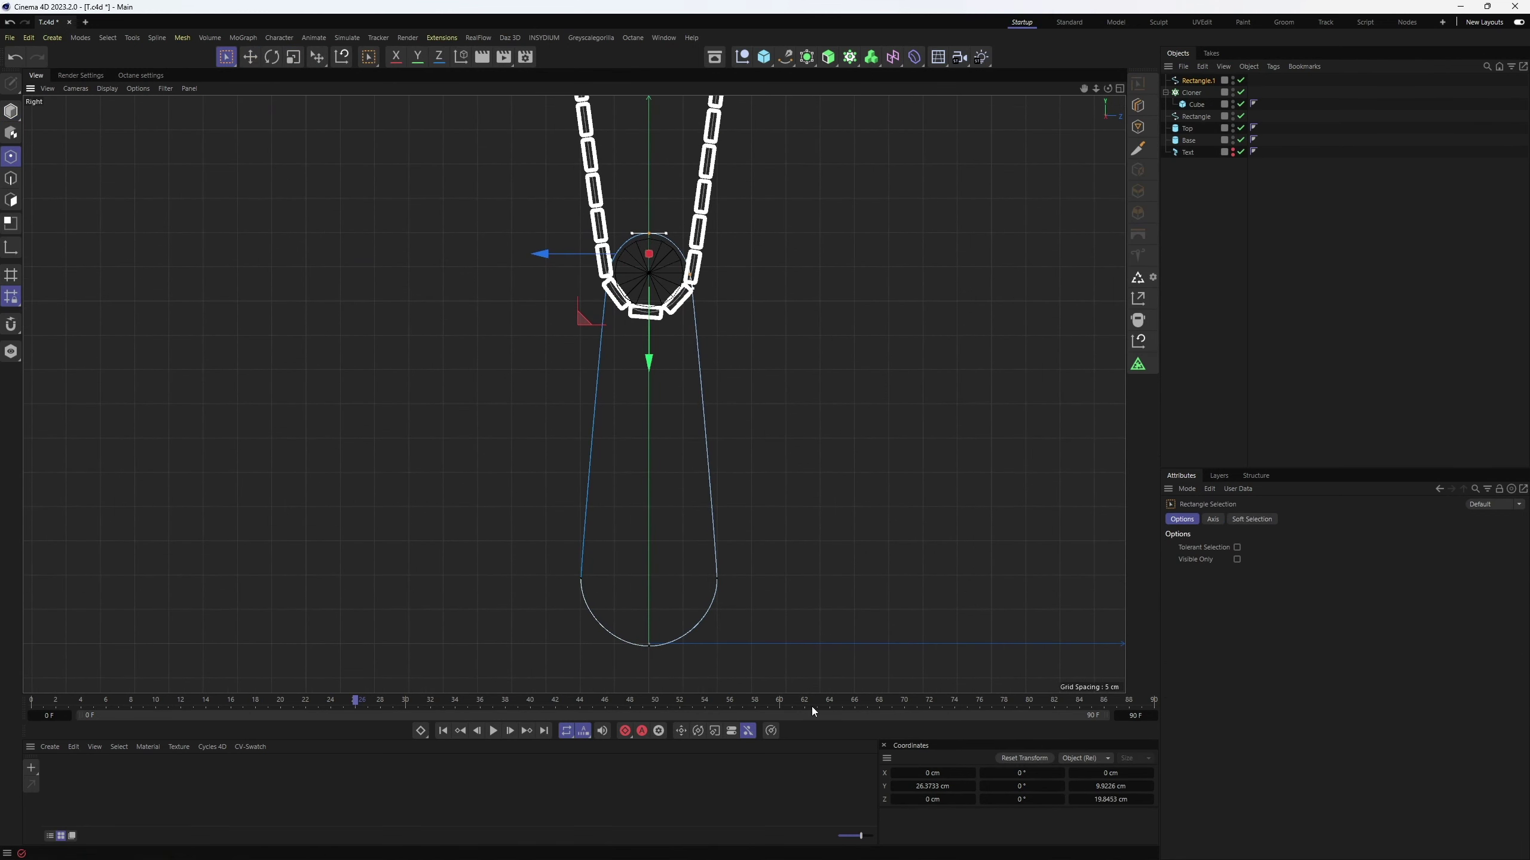
key(F1)
click(1262, 220)
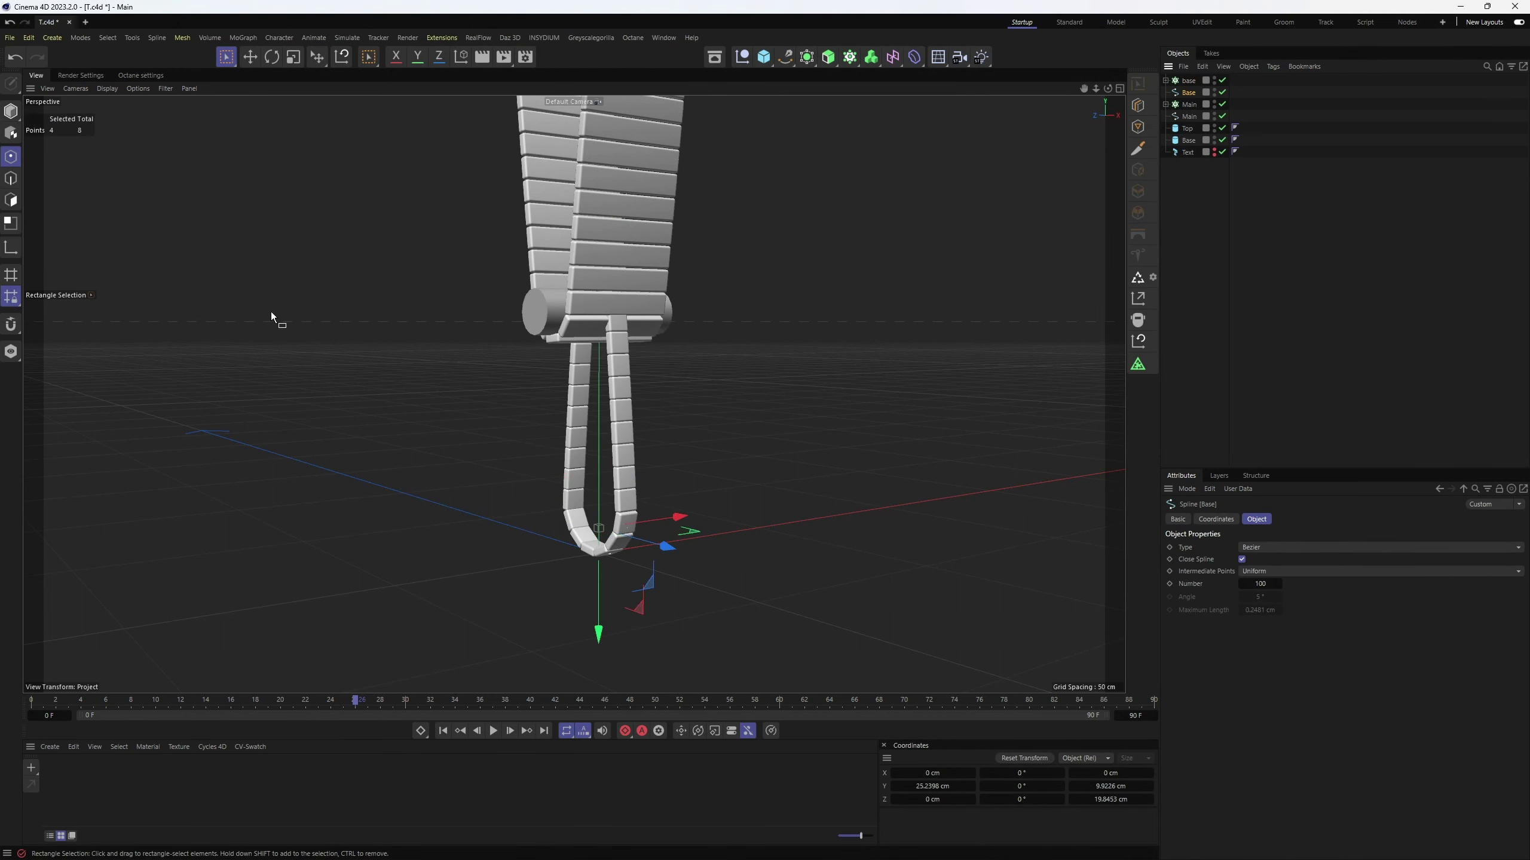
click(1248, 66)
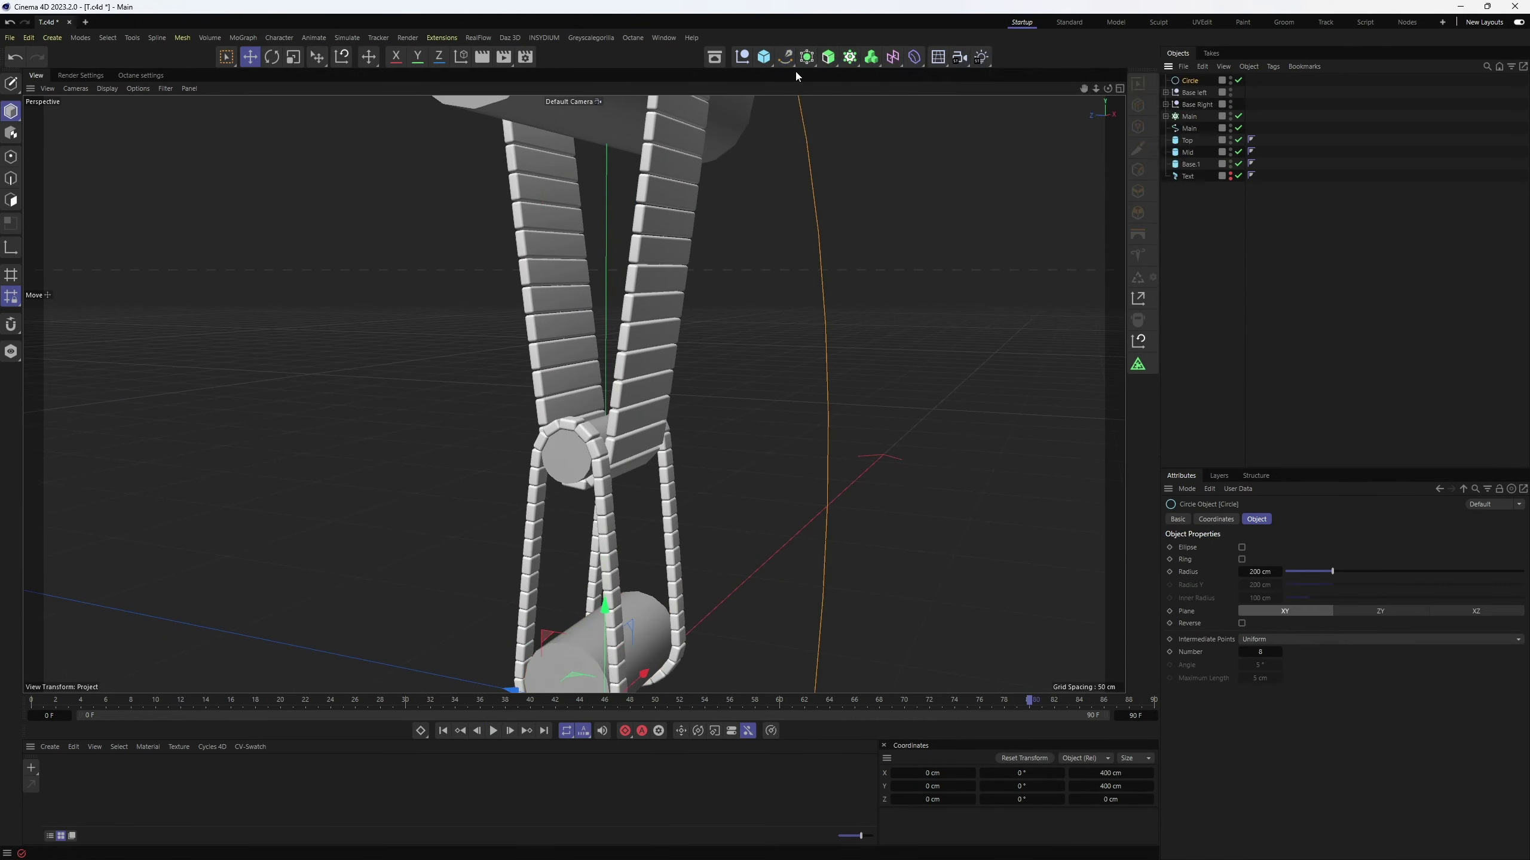
Sweep the 1.5 cm circle along the belt paths, adding rails to both base belts.
click(876, 140)
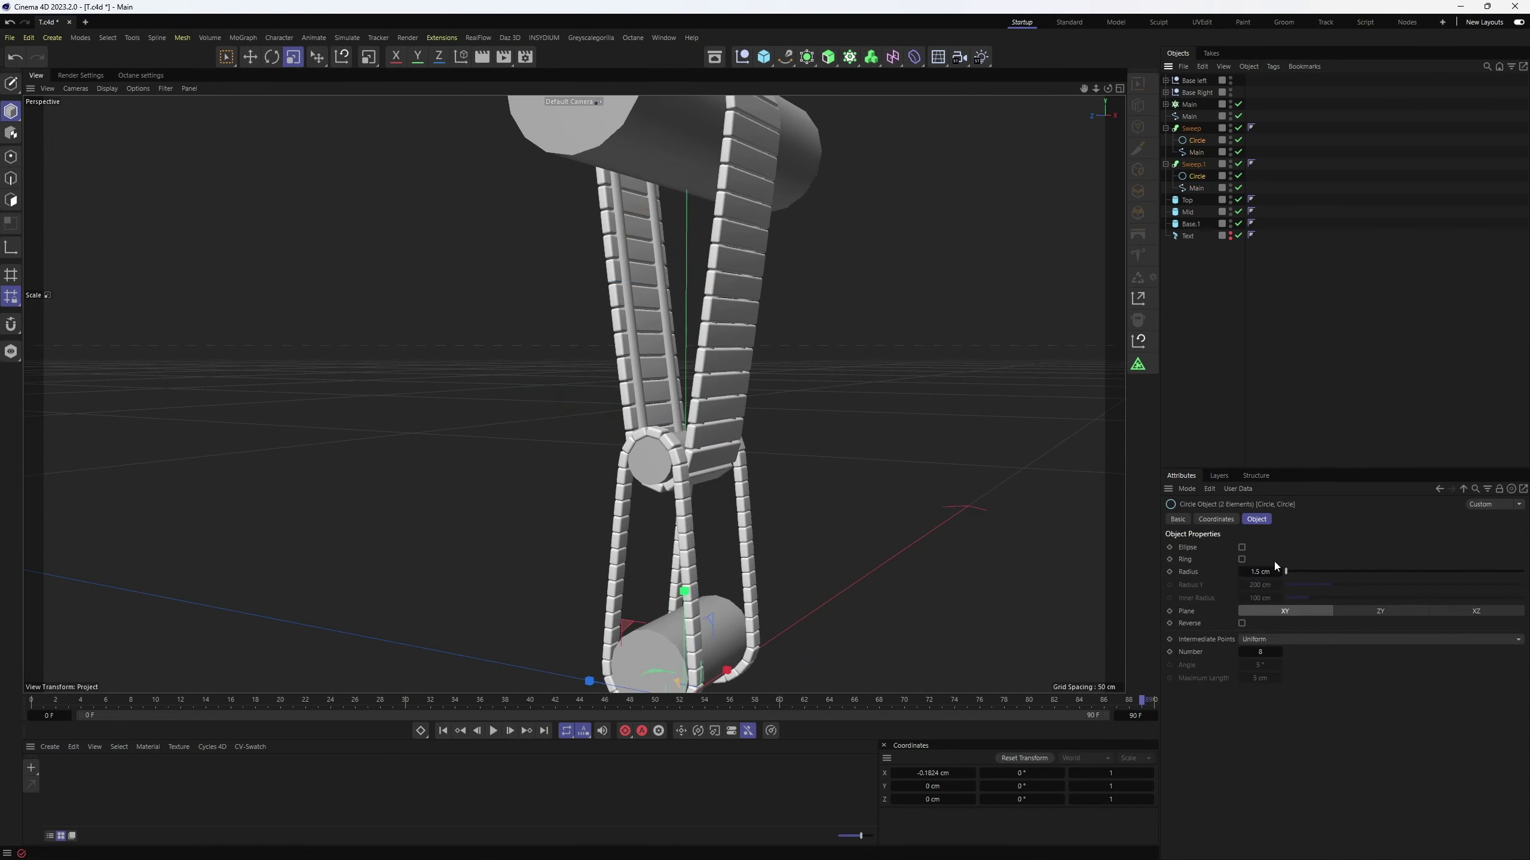
click(1165, 92)
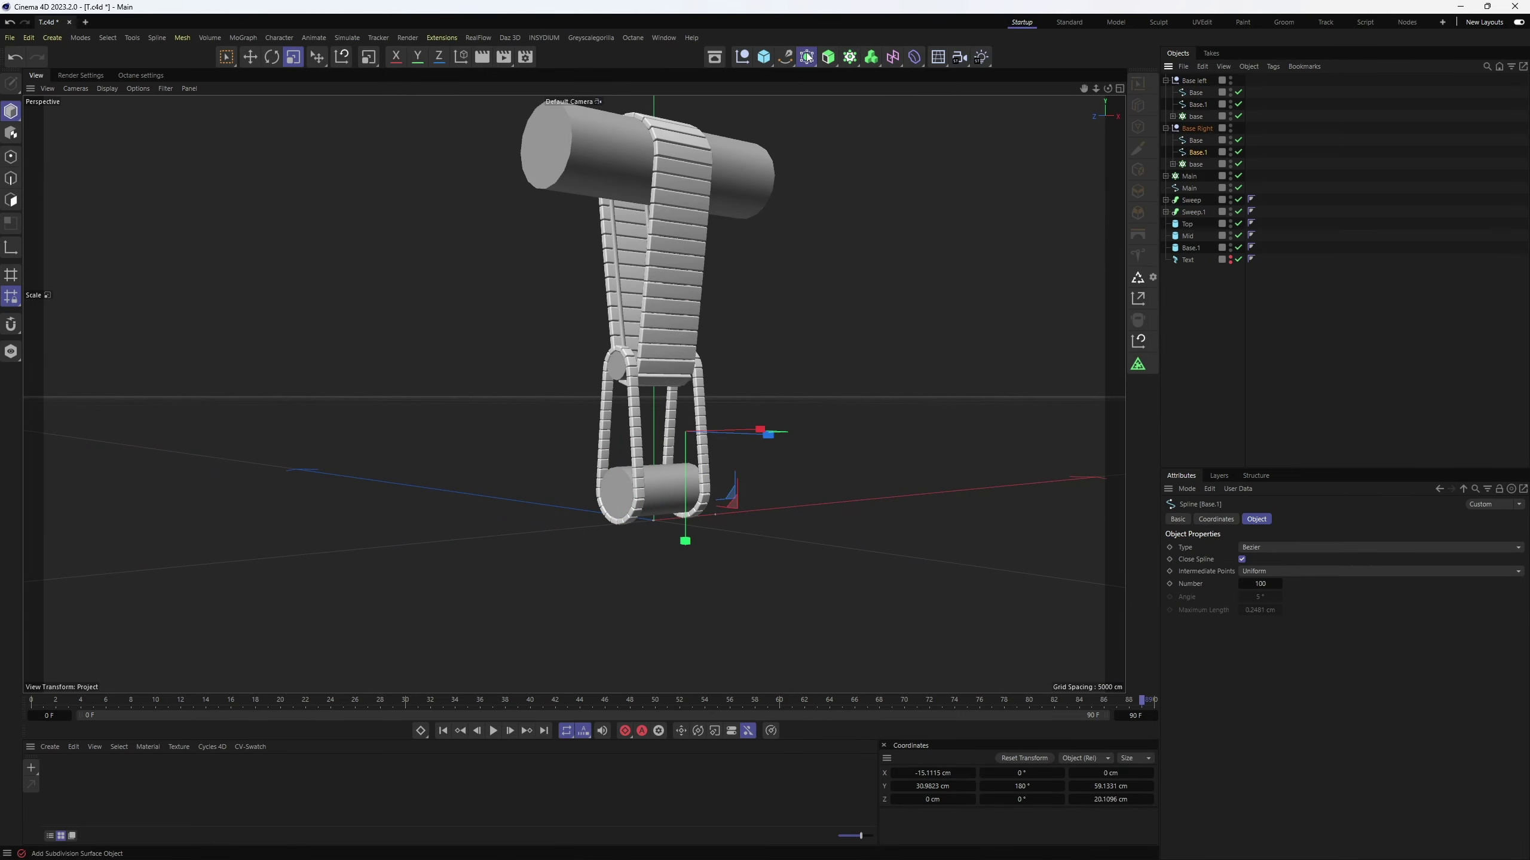
click(876, 141)
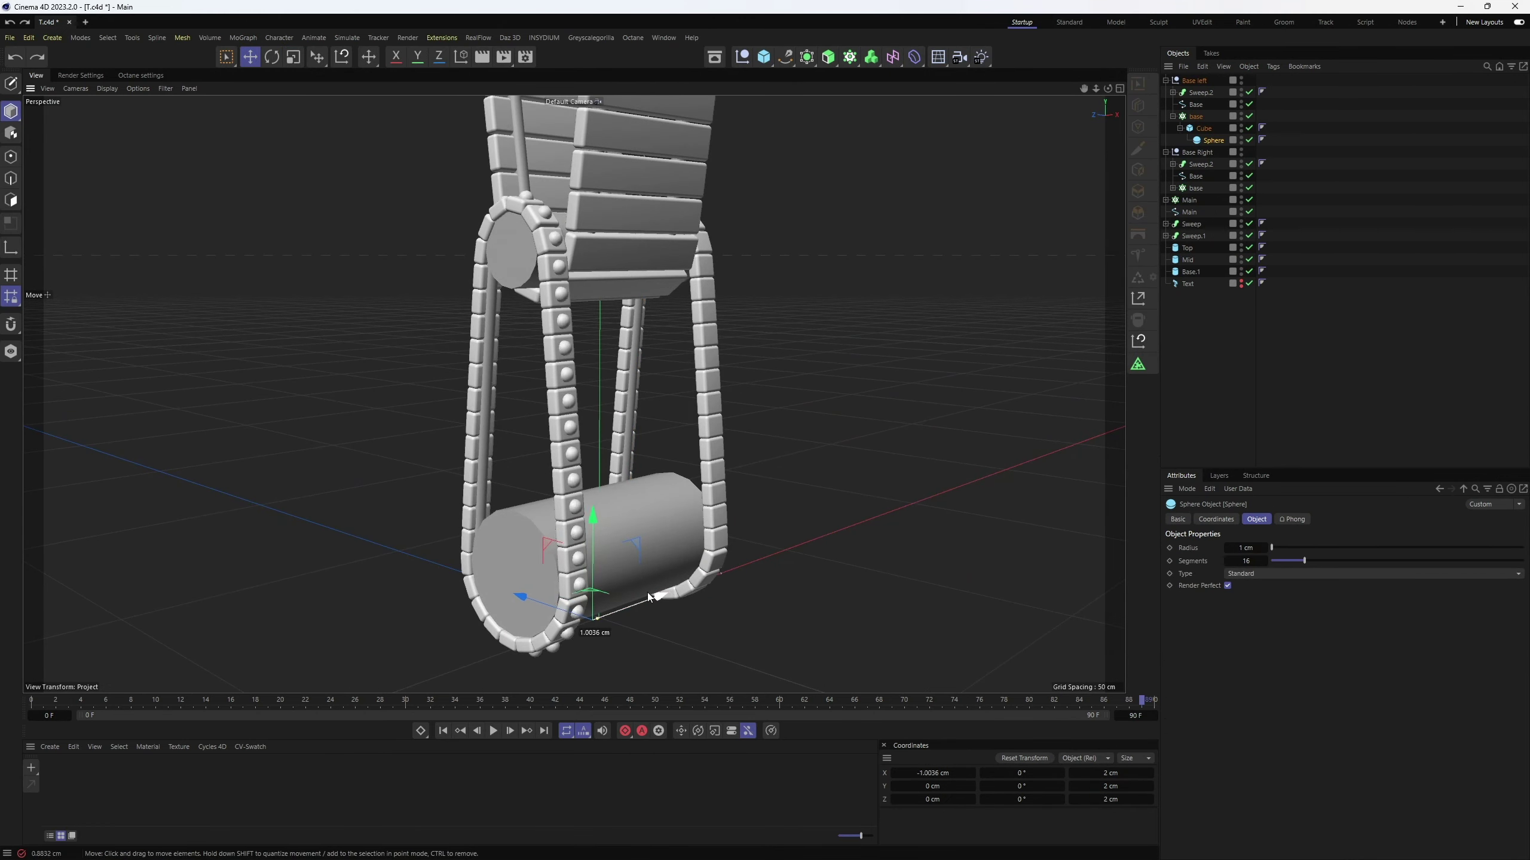
Nudge the sphere rivet along X and create a Cogwheel spline.
drag(651, 555, 632, 552)
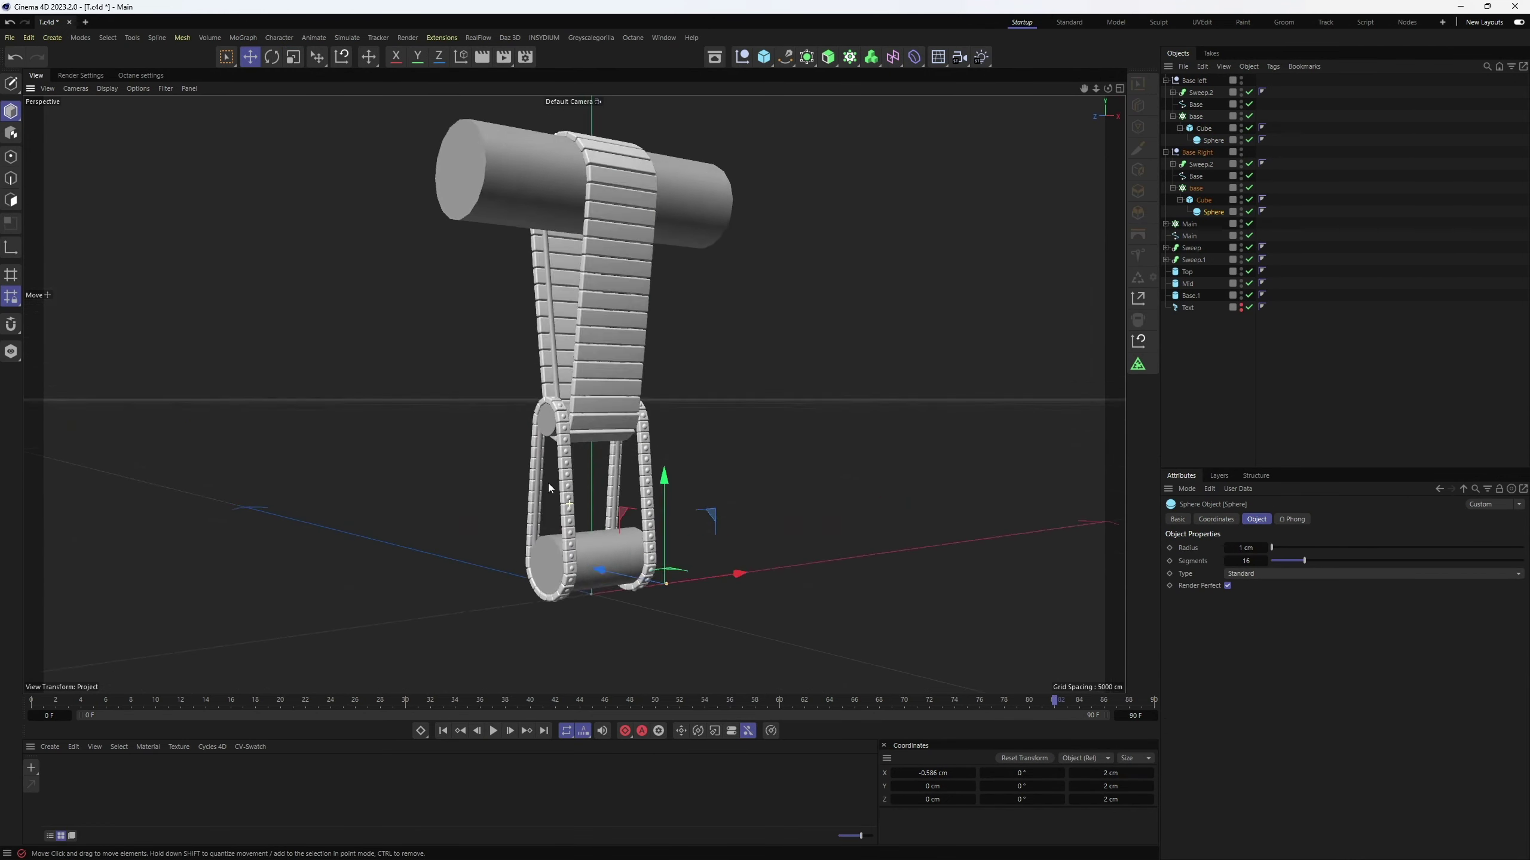
alt+drag(934, 276, 1216, 150)
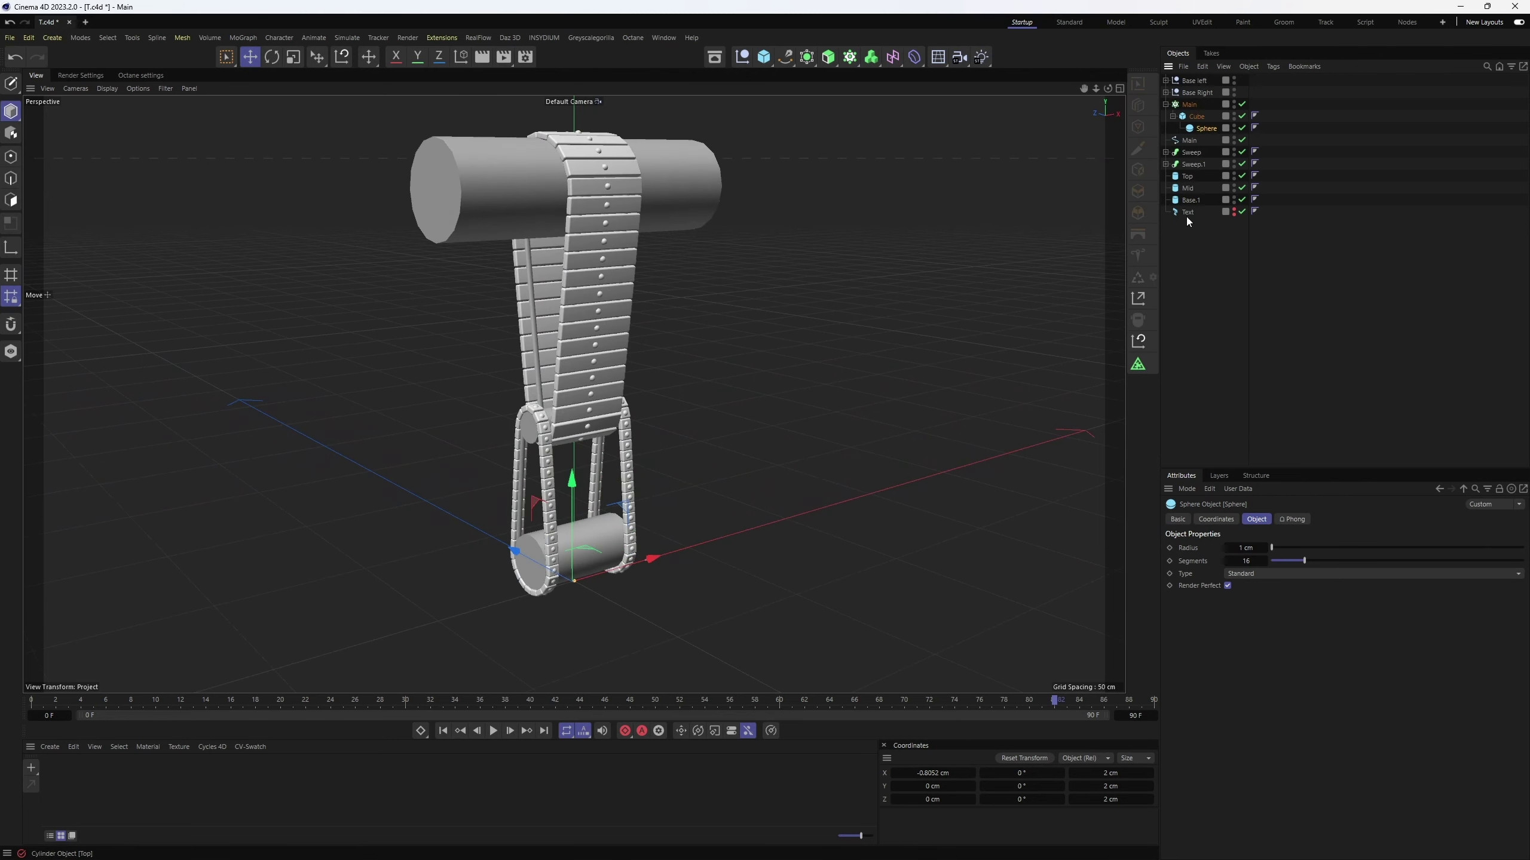
alt+drag(843, 391, 533, 578)
alt+drag(599, 489, 641, 604)
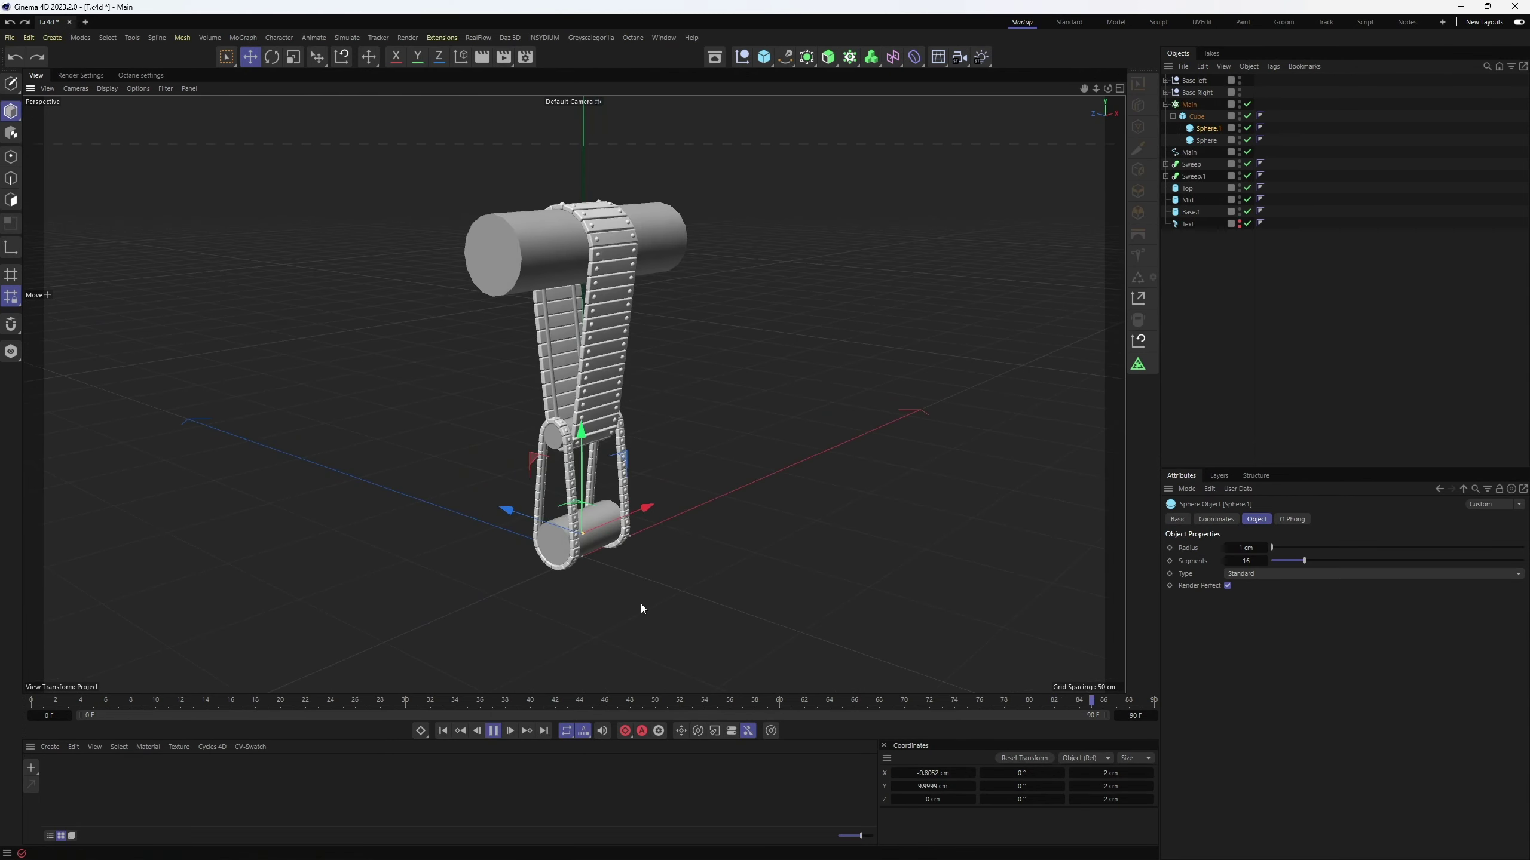
click(786, 57)
click(994, 157)
Place the cogwheel above Base.1 and extrude it into a solid gear.
drag(1196, 80, 1190, 223)
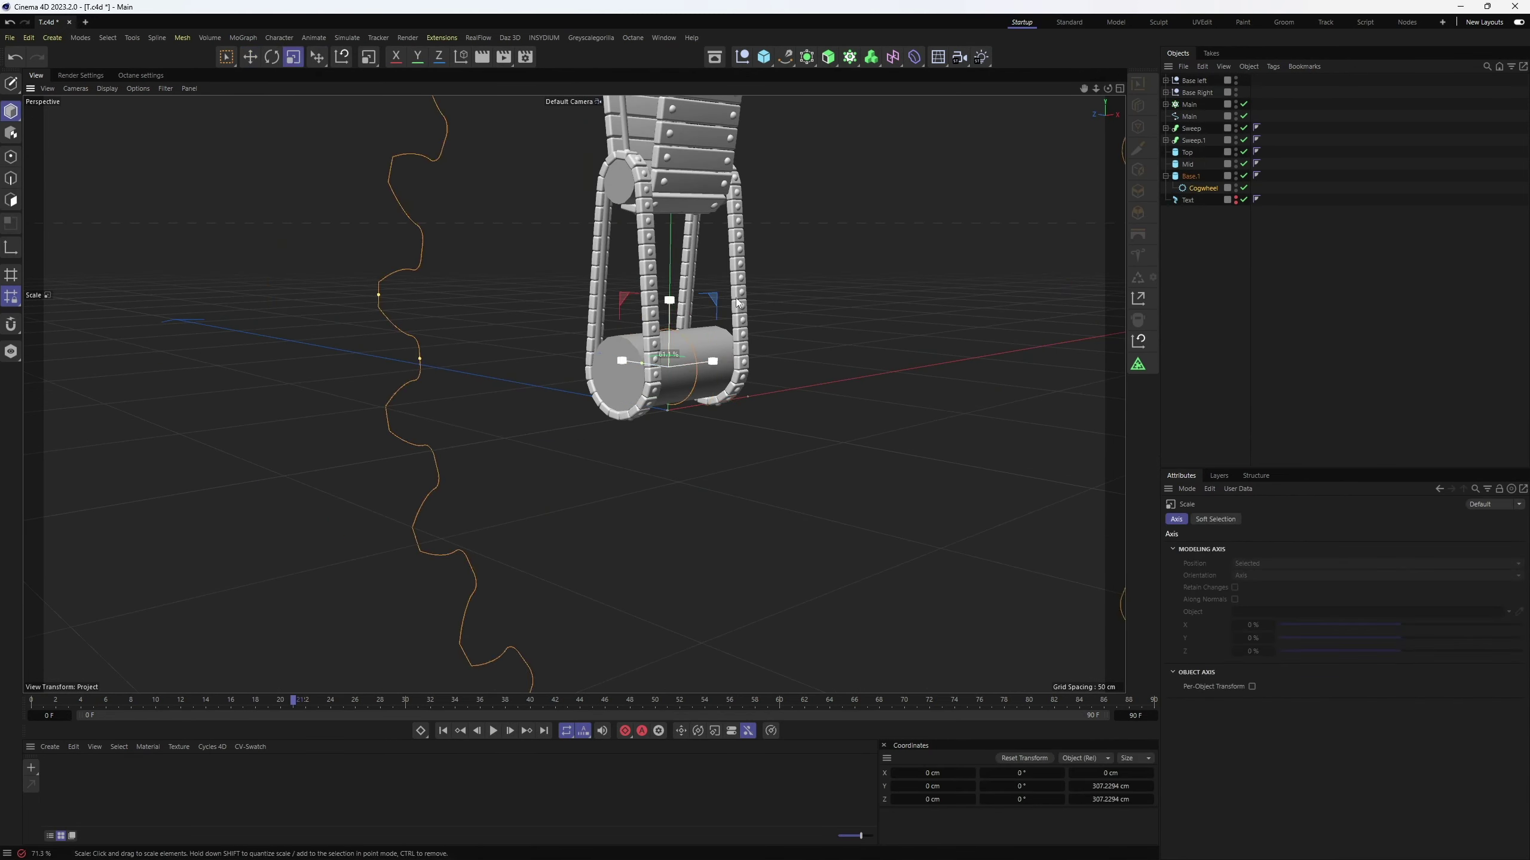
scroll(702, 308, up, 5)
alt+drag(703, 308, 658, 324)
drag(1206, 173, 1206, 172)
click(1287, 520)
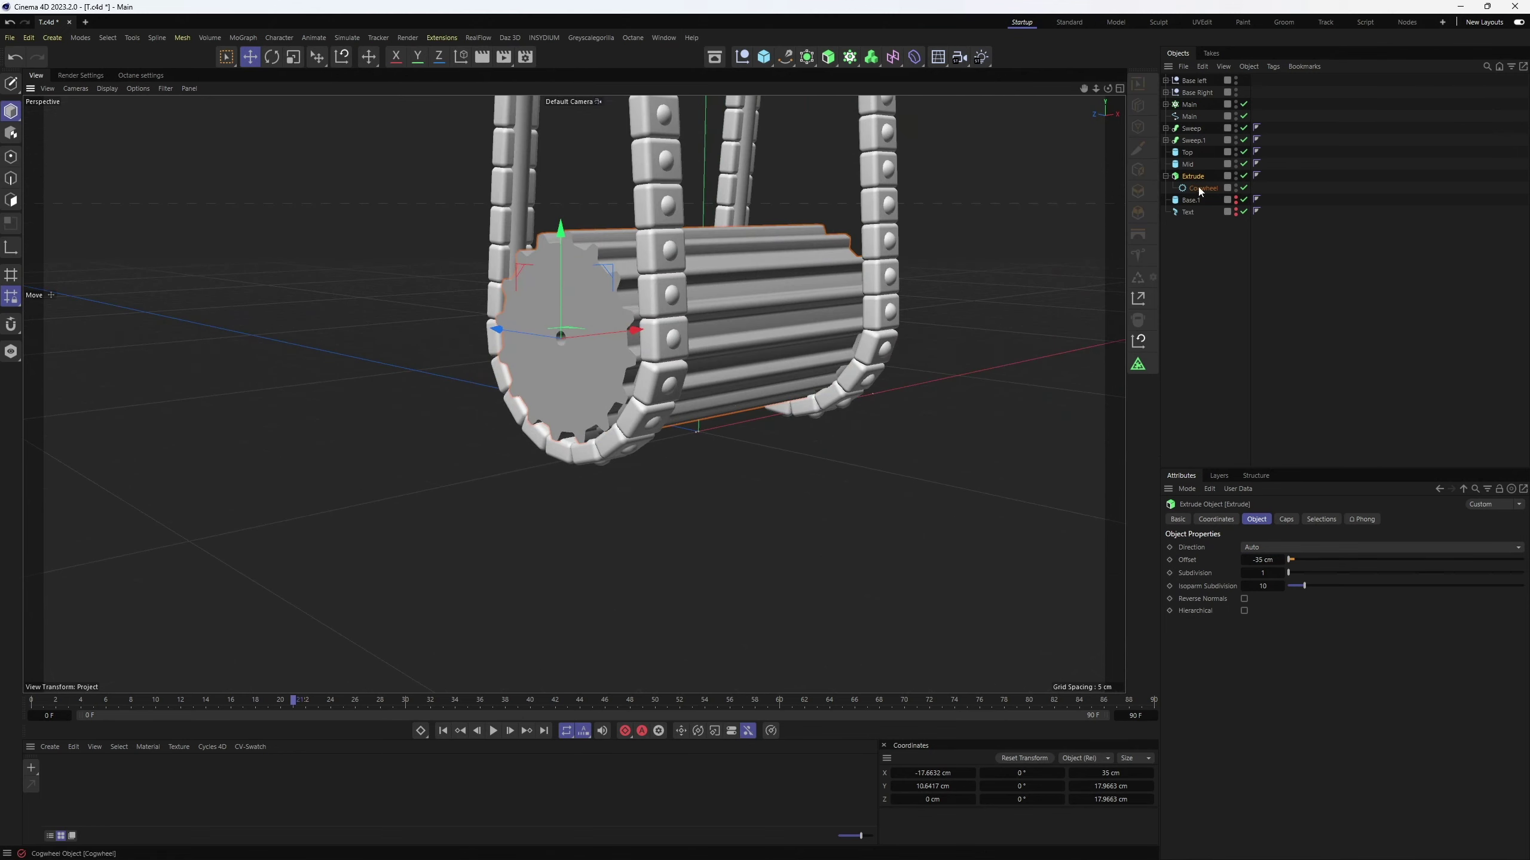
click(1286, 519)
Give the extruded gear a 0.5 cm cap bevel with 10 subdivisions.
click(1240, 650)
text(0.5)
key(Tab)
text(10)
key(Return)
scroll(647, 496, down, 5)
Rename the gear 'Cog Base', add a Signal rotation tag, and play to check the spin.
text(g Base)
click(1273, 66)
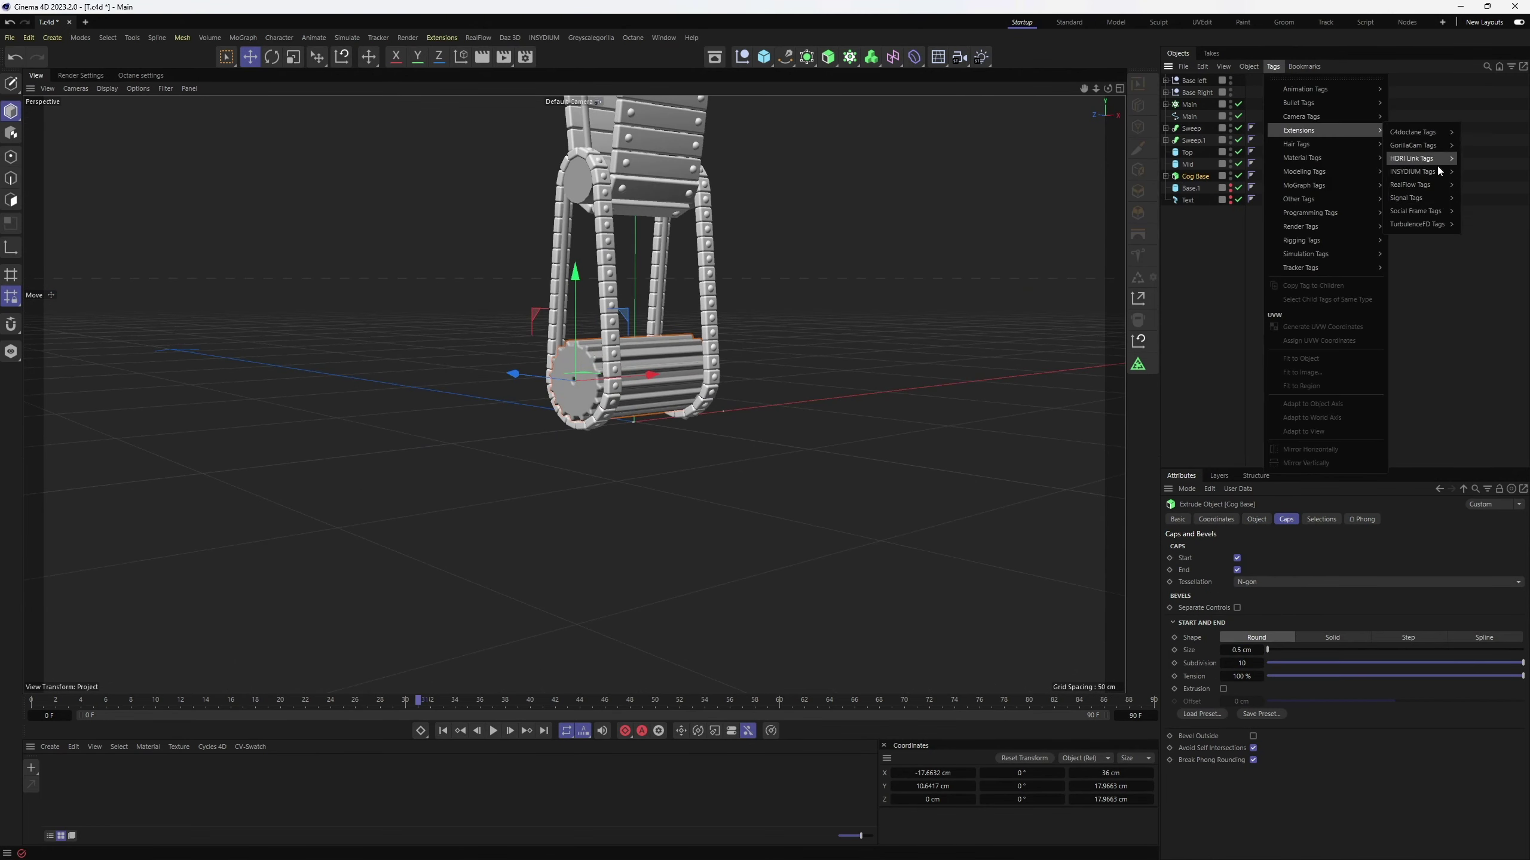
click(1437, 165)
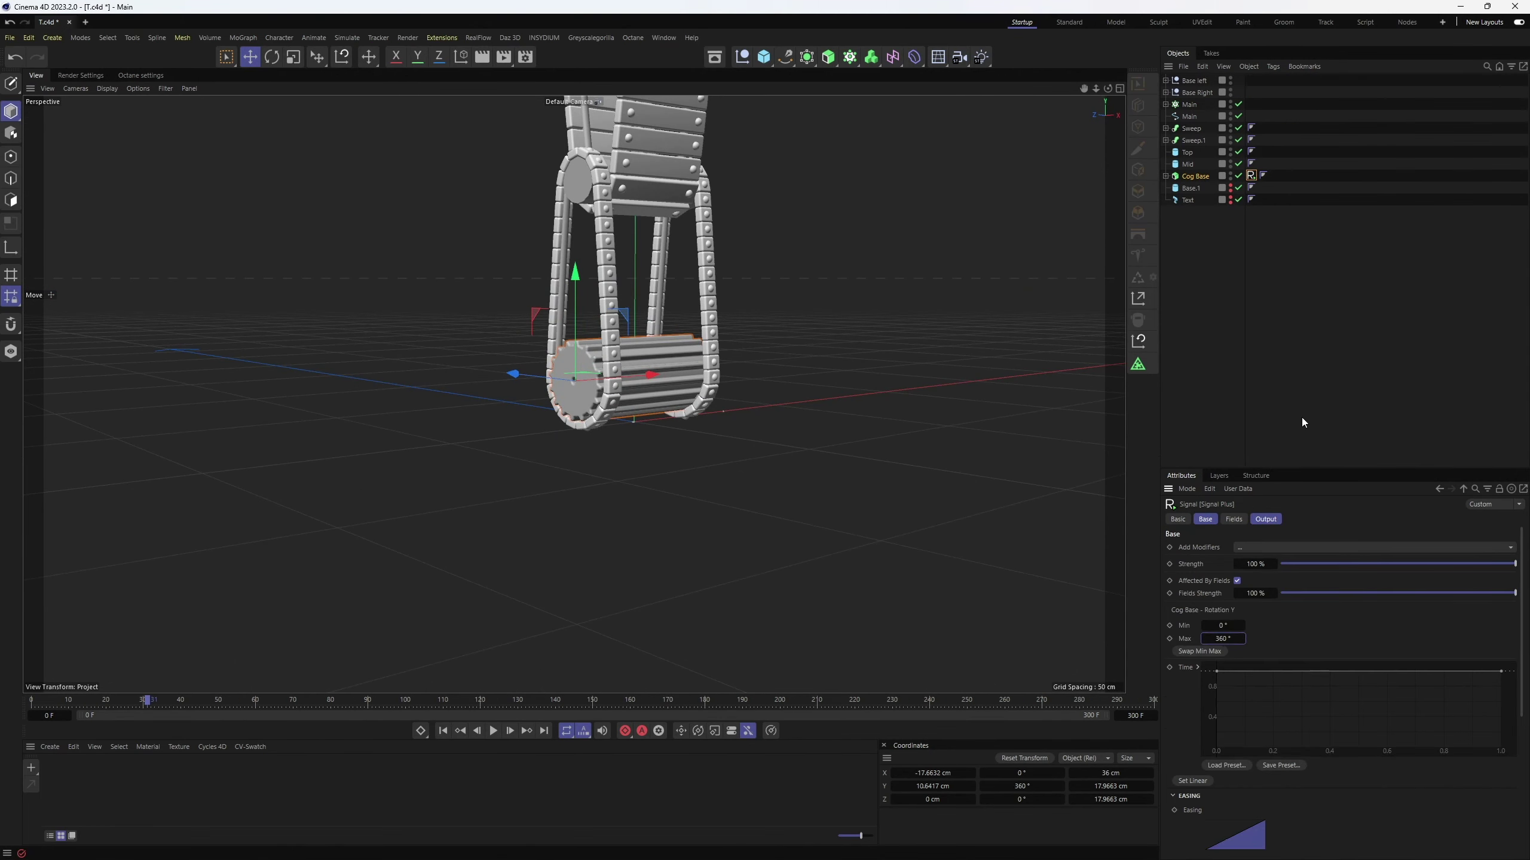
key(F8)
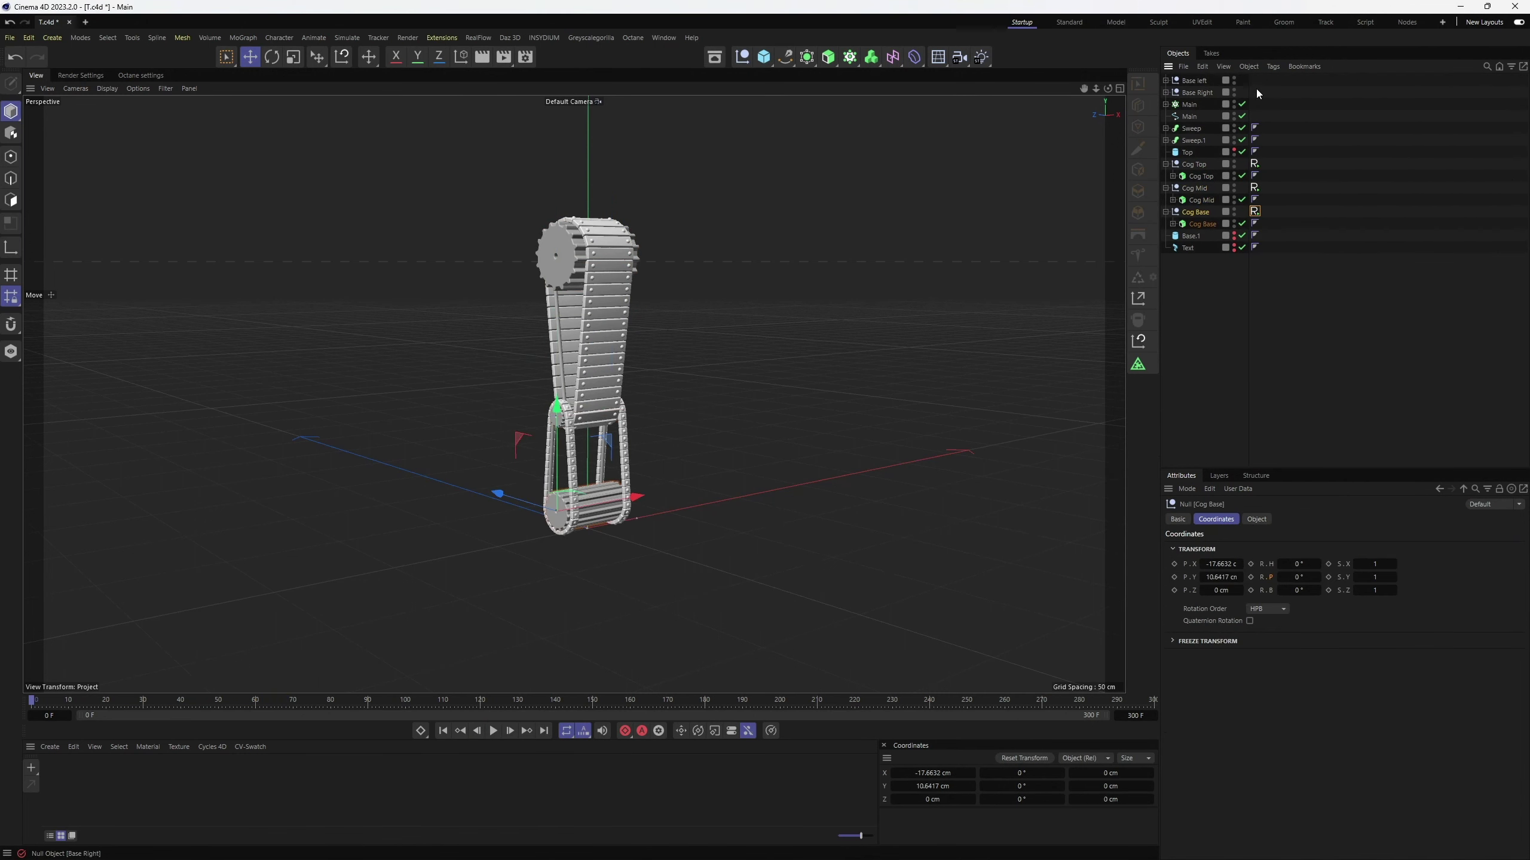
Move the second cogwheel into Cog Top and set its offset to -30 cm.
click(1172, 176)
drag(1201, 188, 1214, 180)
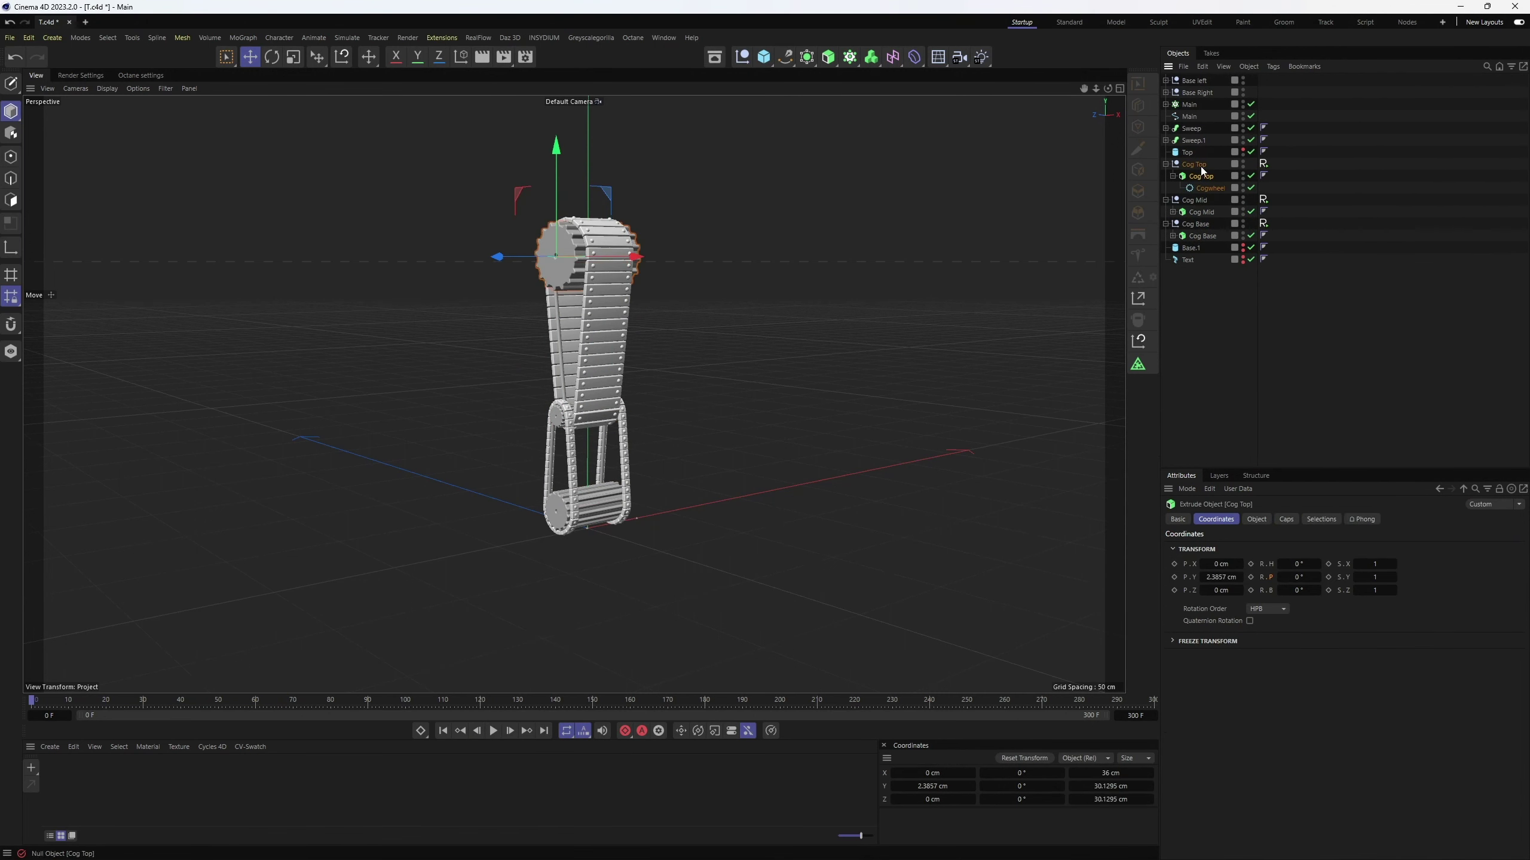
click(1173, 176)
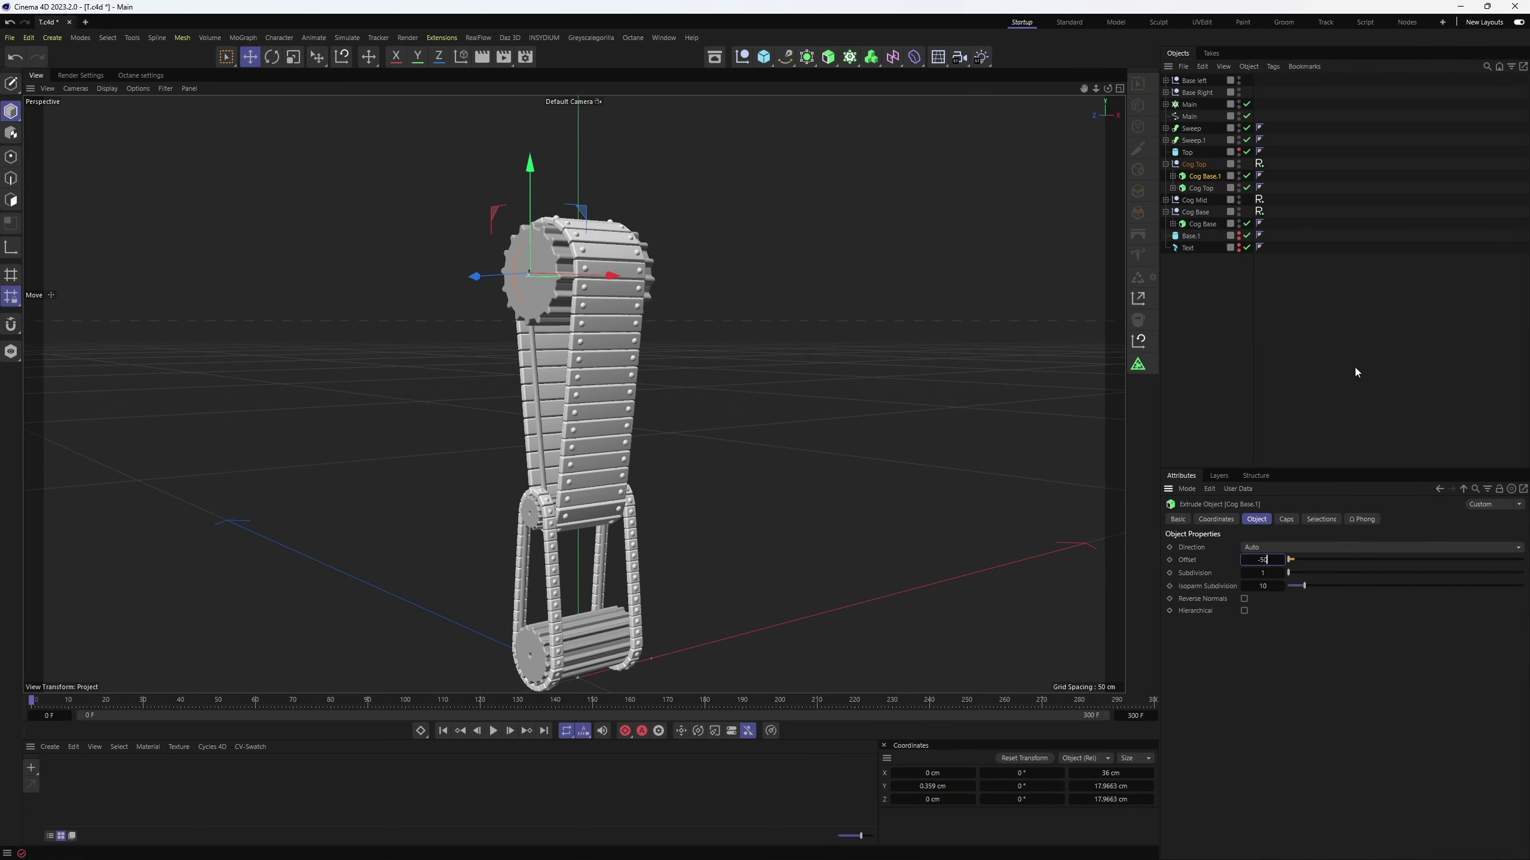
key(Return)
Select the Top cylinder and switch to the side view to add a rectangle spline.
click(1188, 153)
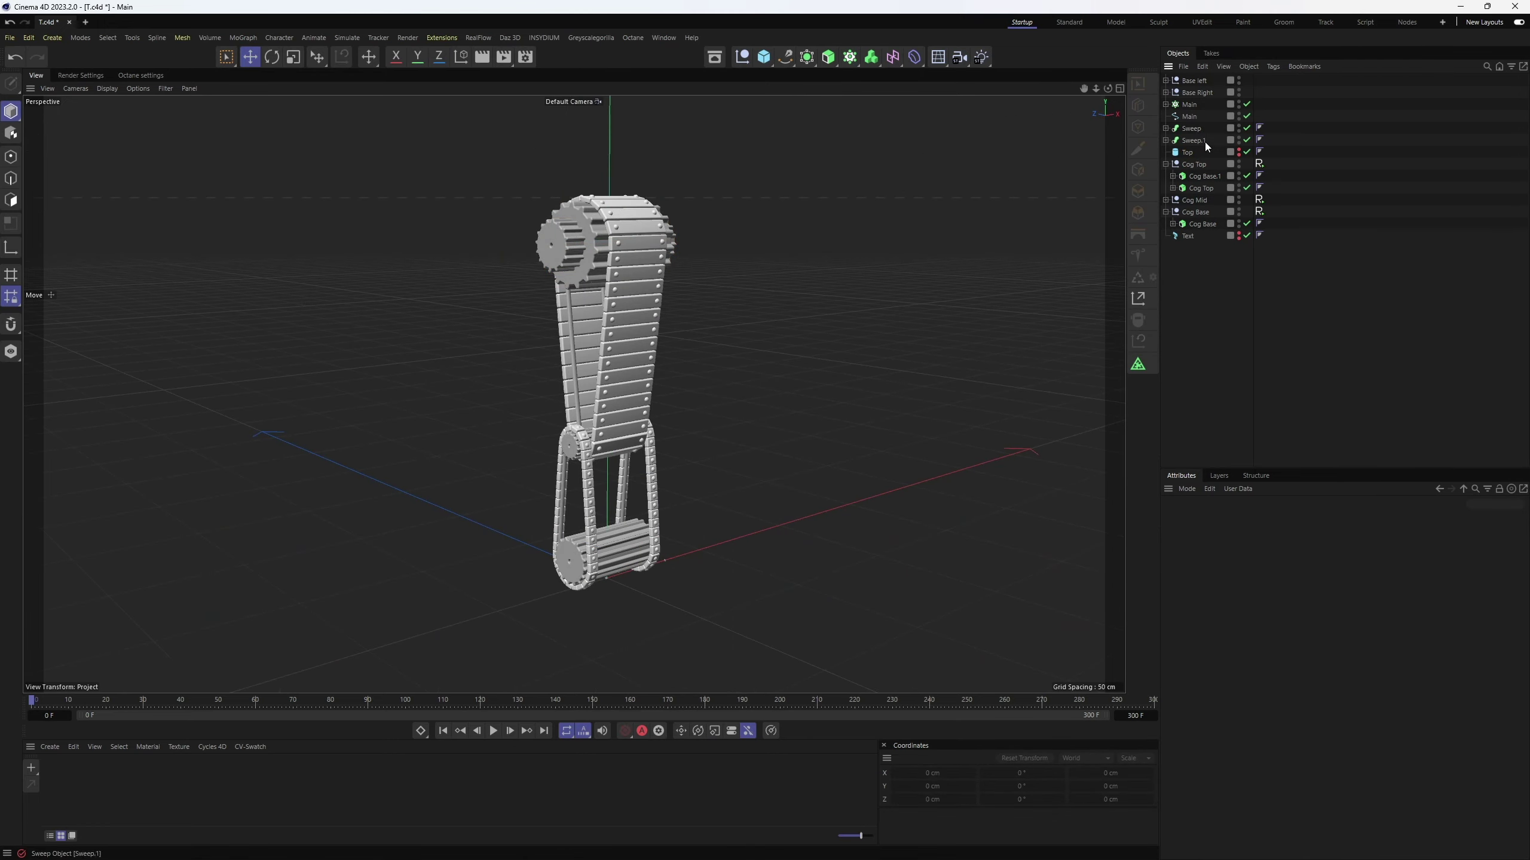
key(F4)
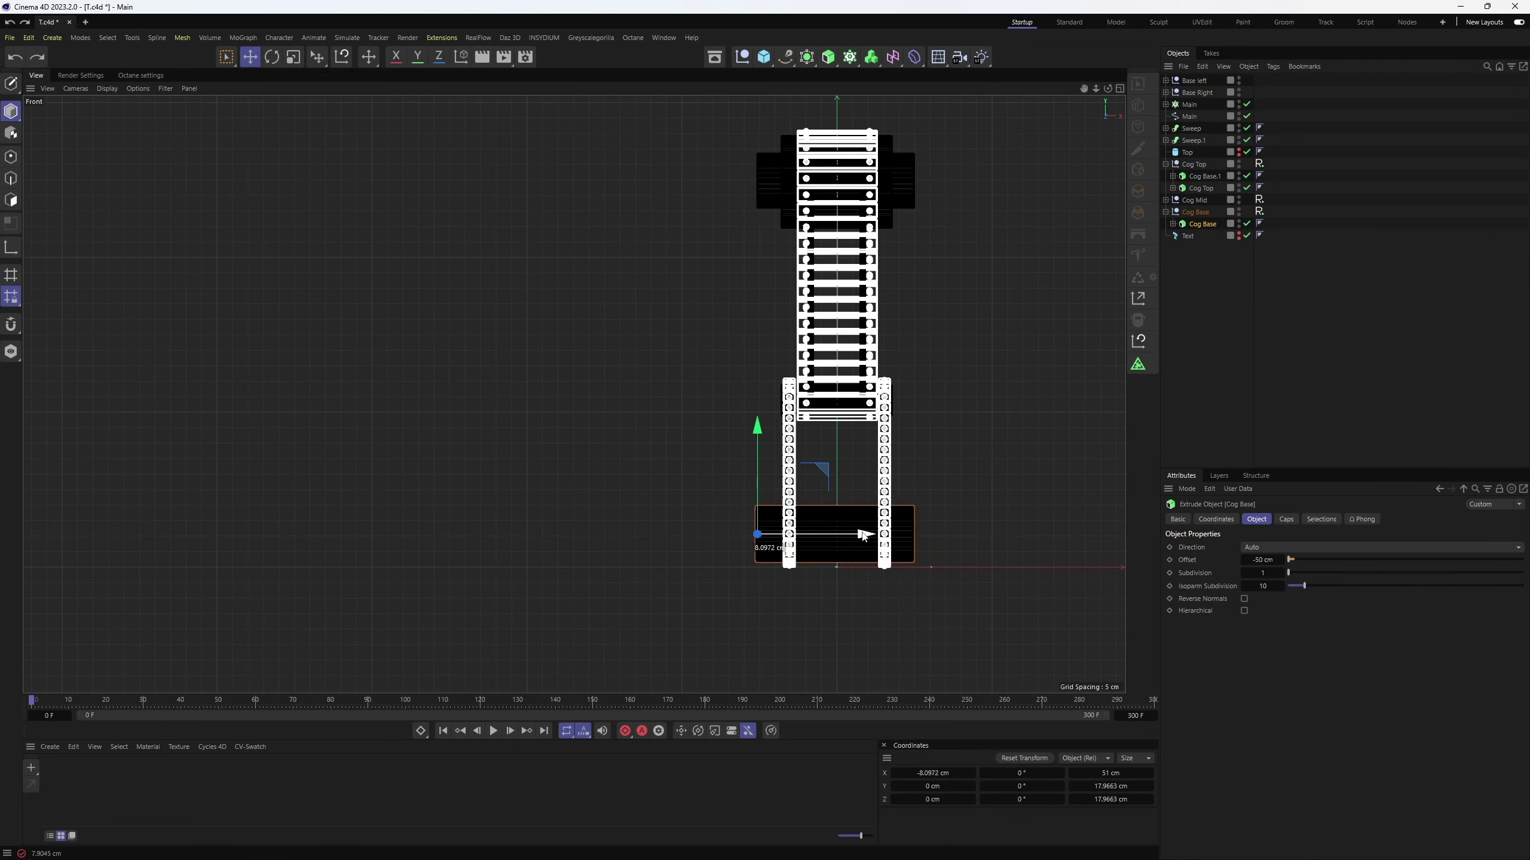
key(F5)
key(F3)
Scale the new rectangle spline down to about 57%.
key(t)
drag(753, 272, 572, 253)
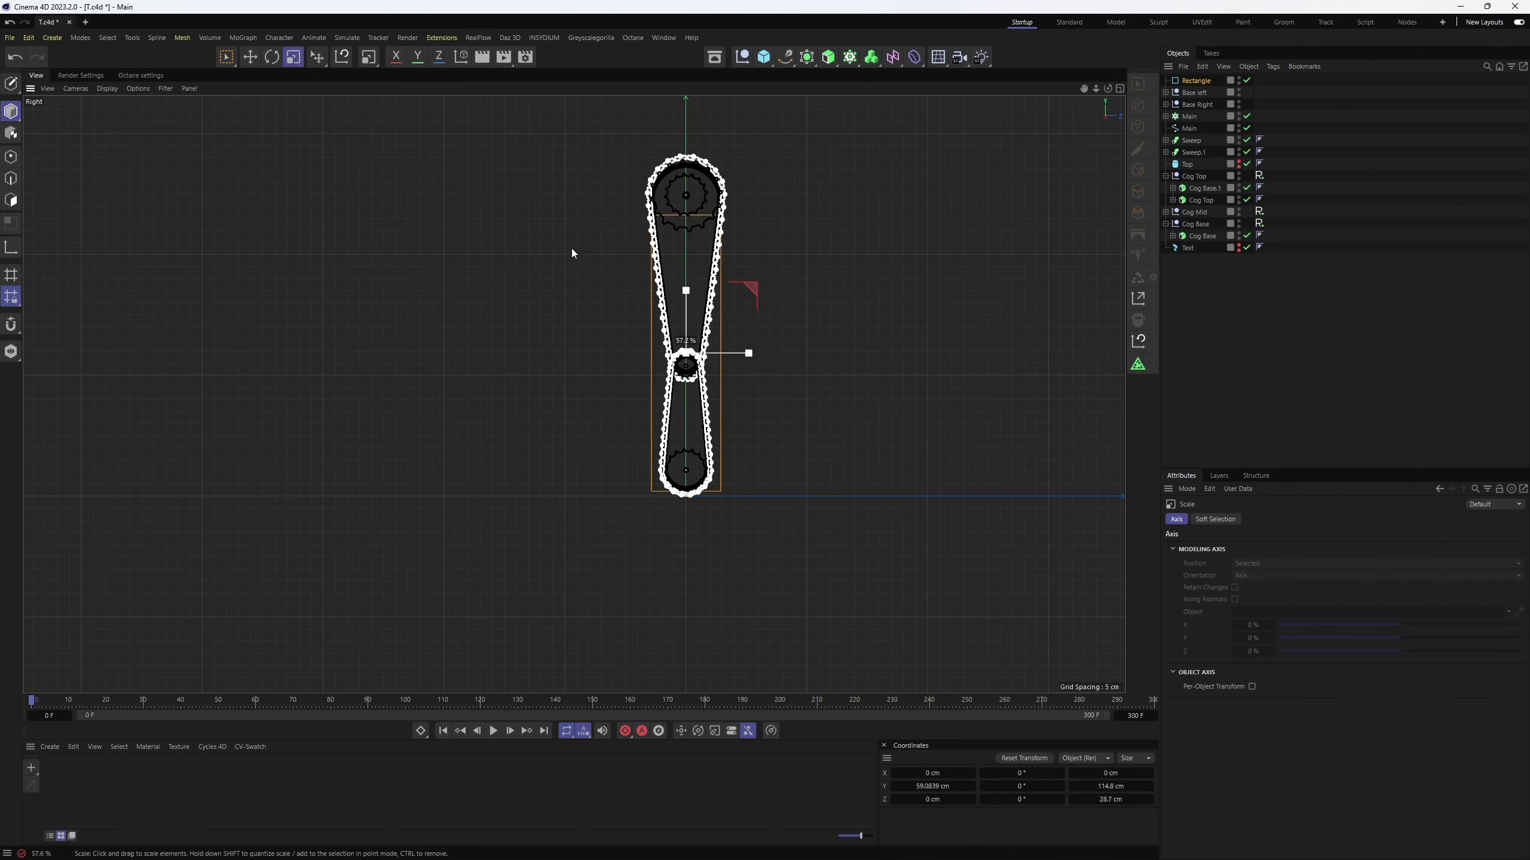
key(F5)
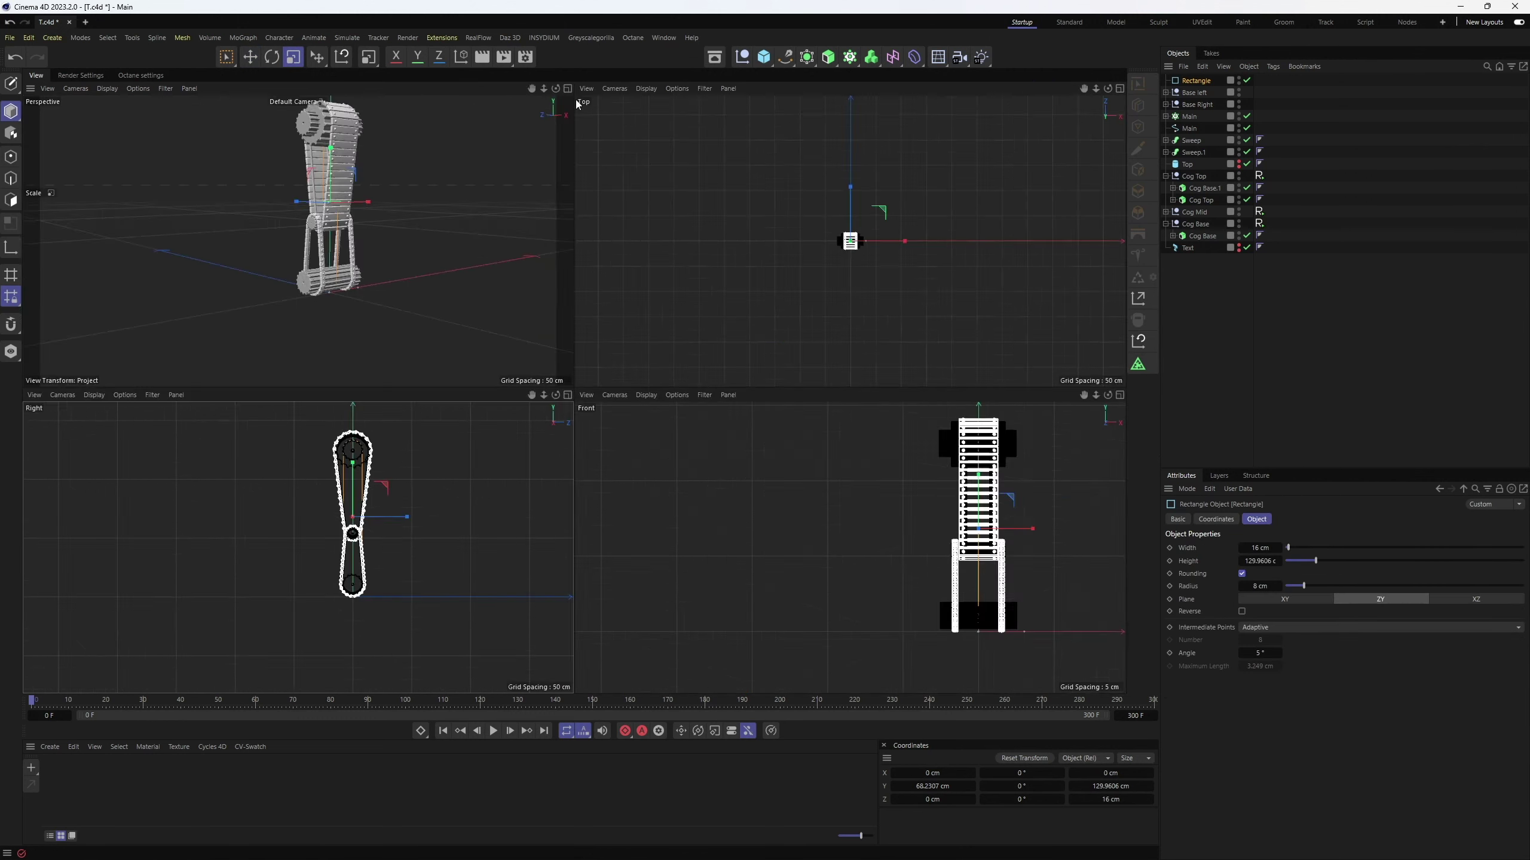
key(F1)
Put the left end cylinder Top.1 inside a Volume Builder.
key(e)
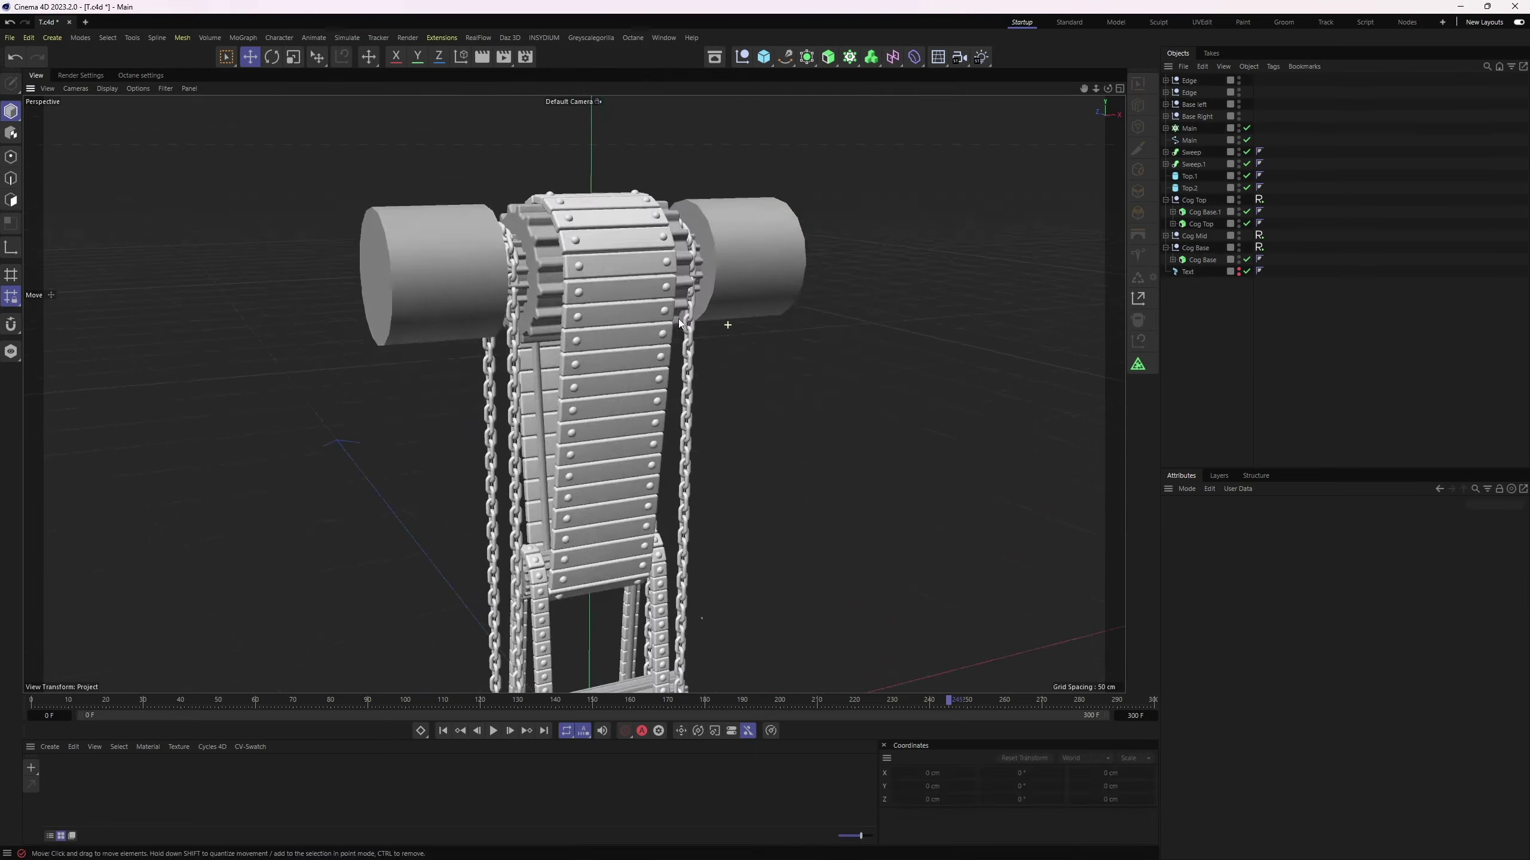
alt+drag(678, 324, 654, 392)
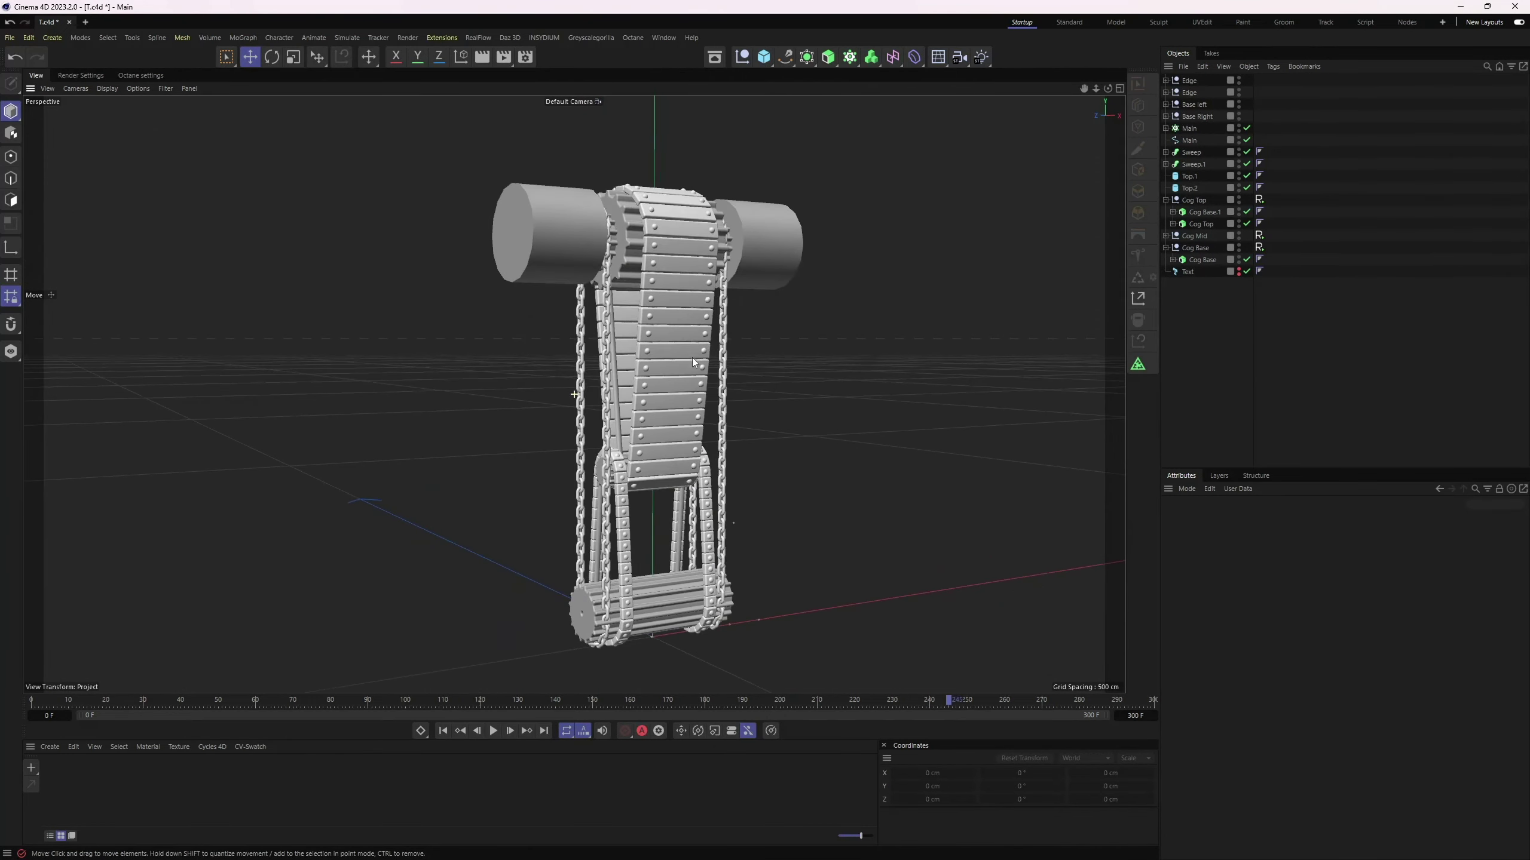
click(1202, 331)
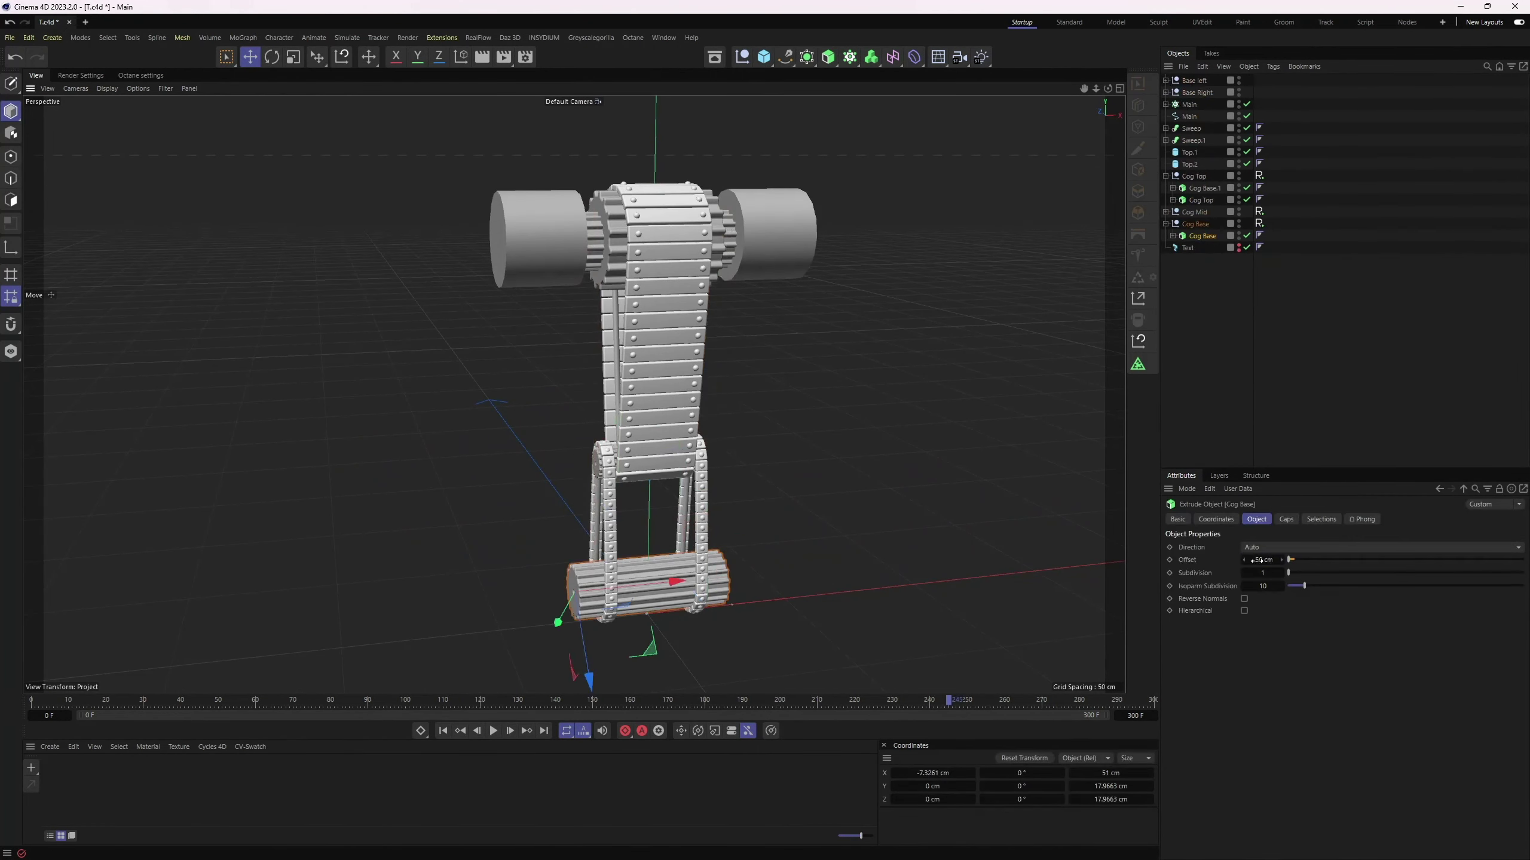
alt+drag(753, 314, 802, 284)
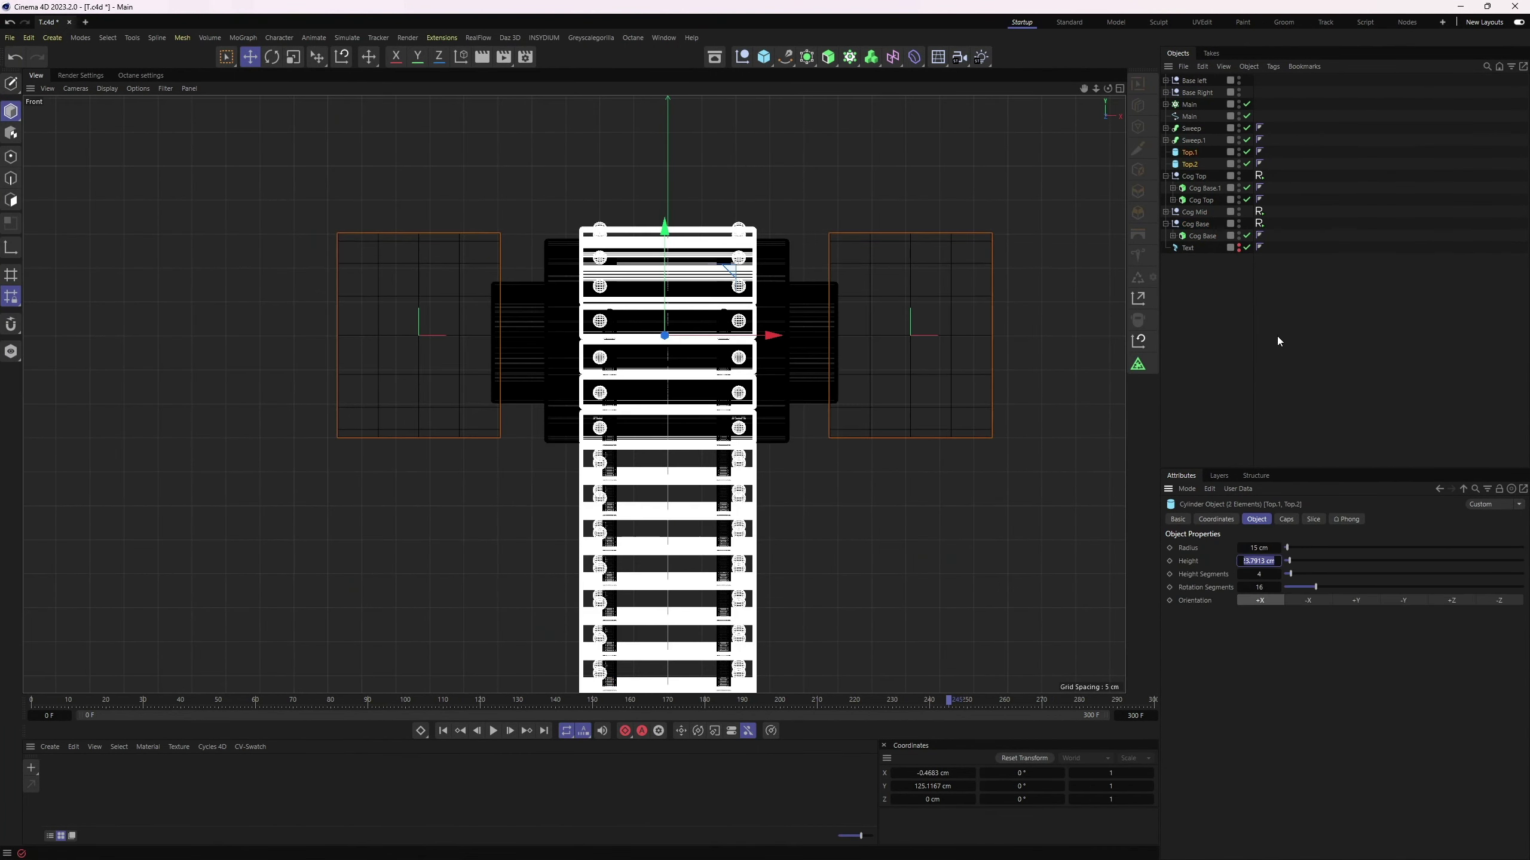
click(1119, 89)
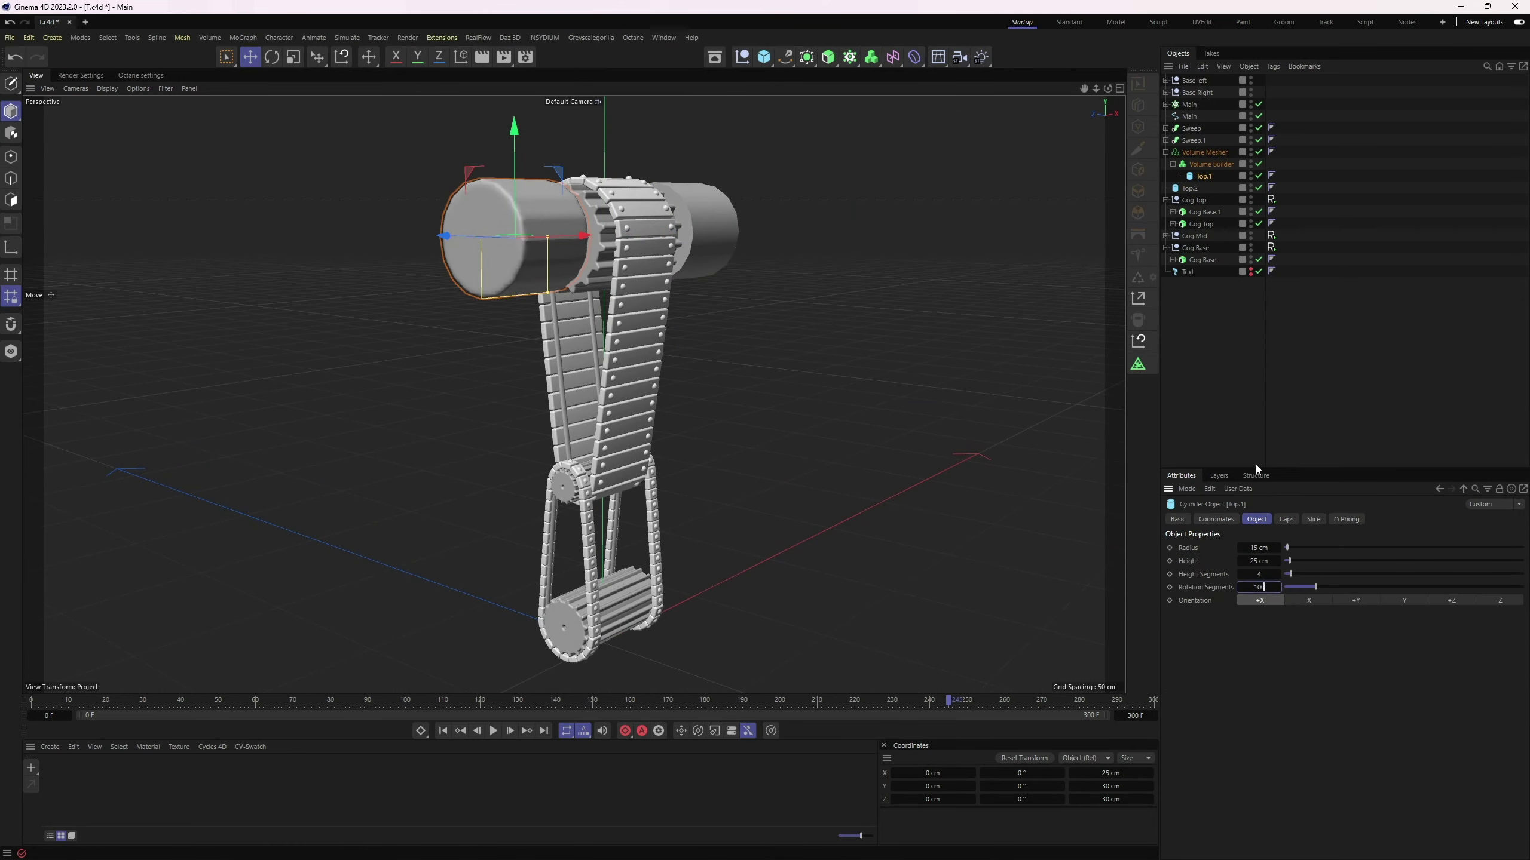
Cut a Tube into the left end cylinder and frame the ArmLeft volume builder.
click(530, 227)
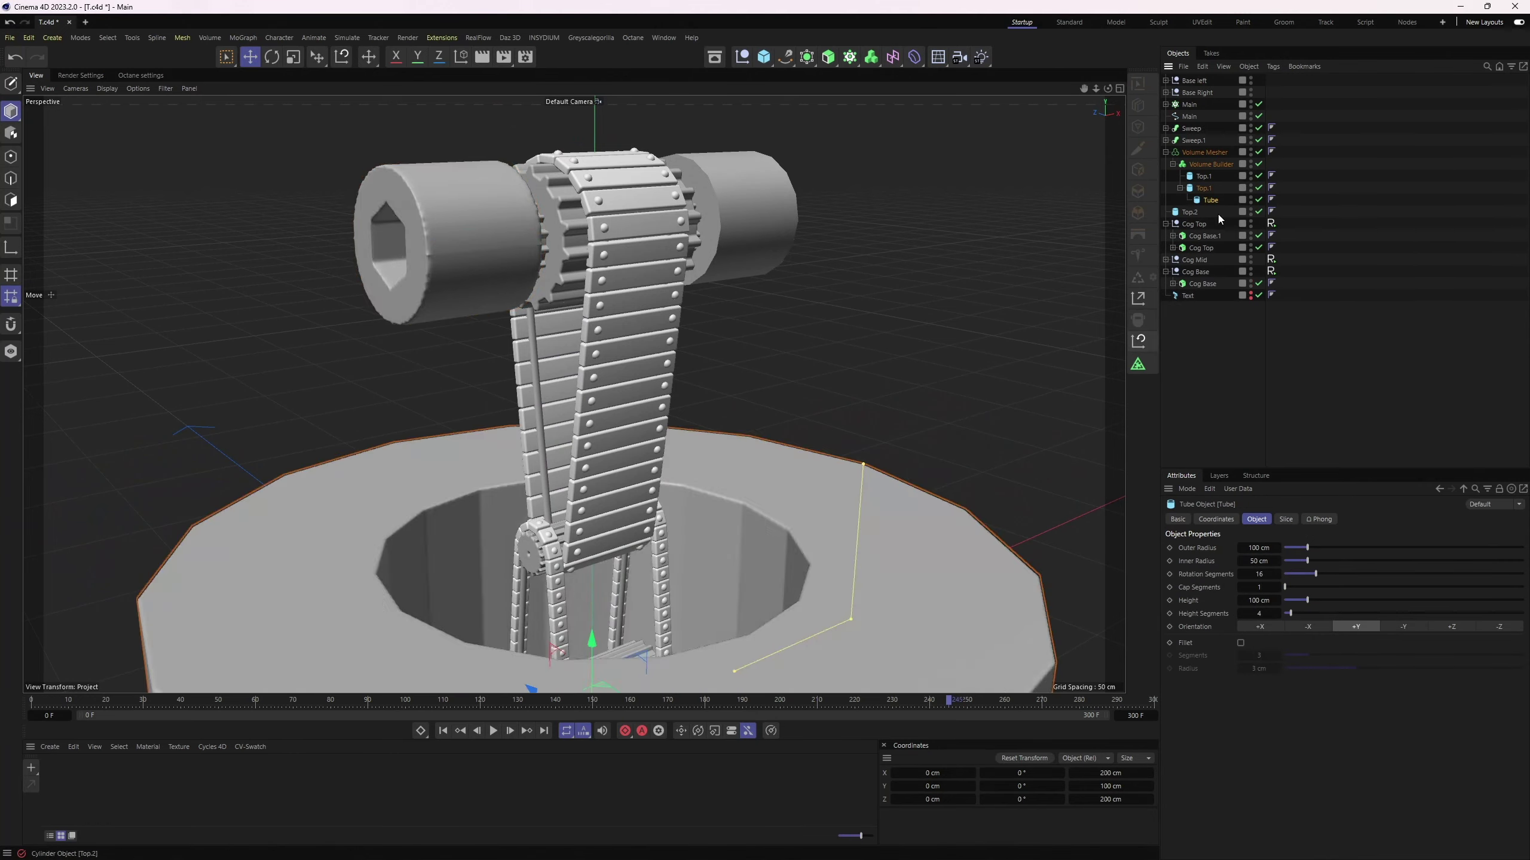
click(1438, 626)
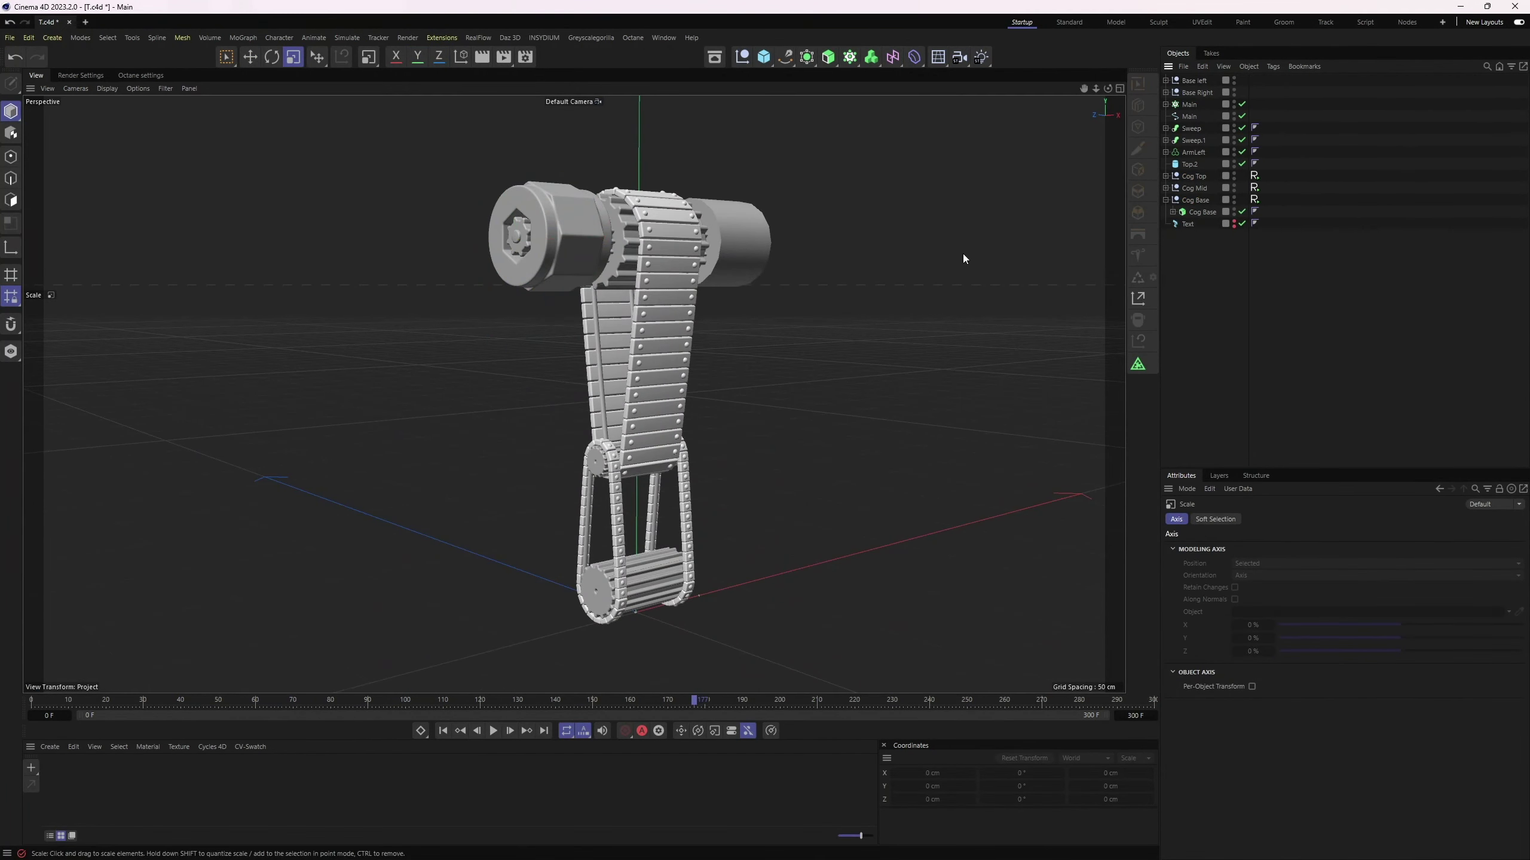
click(1190, 104)
click(1165, 152)
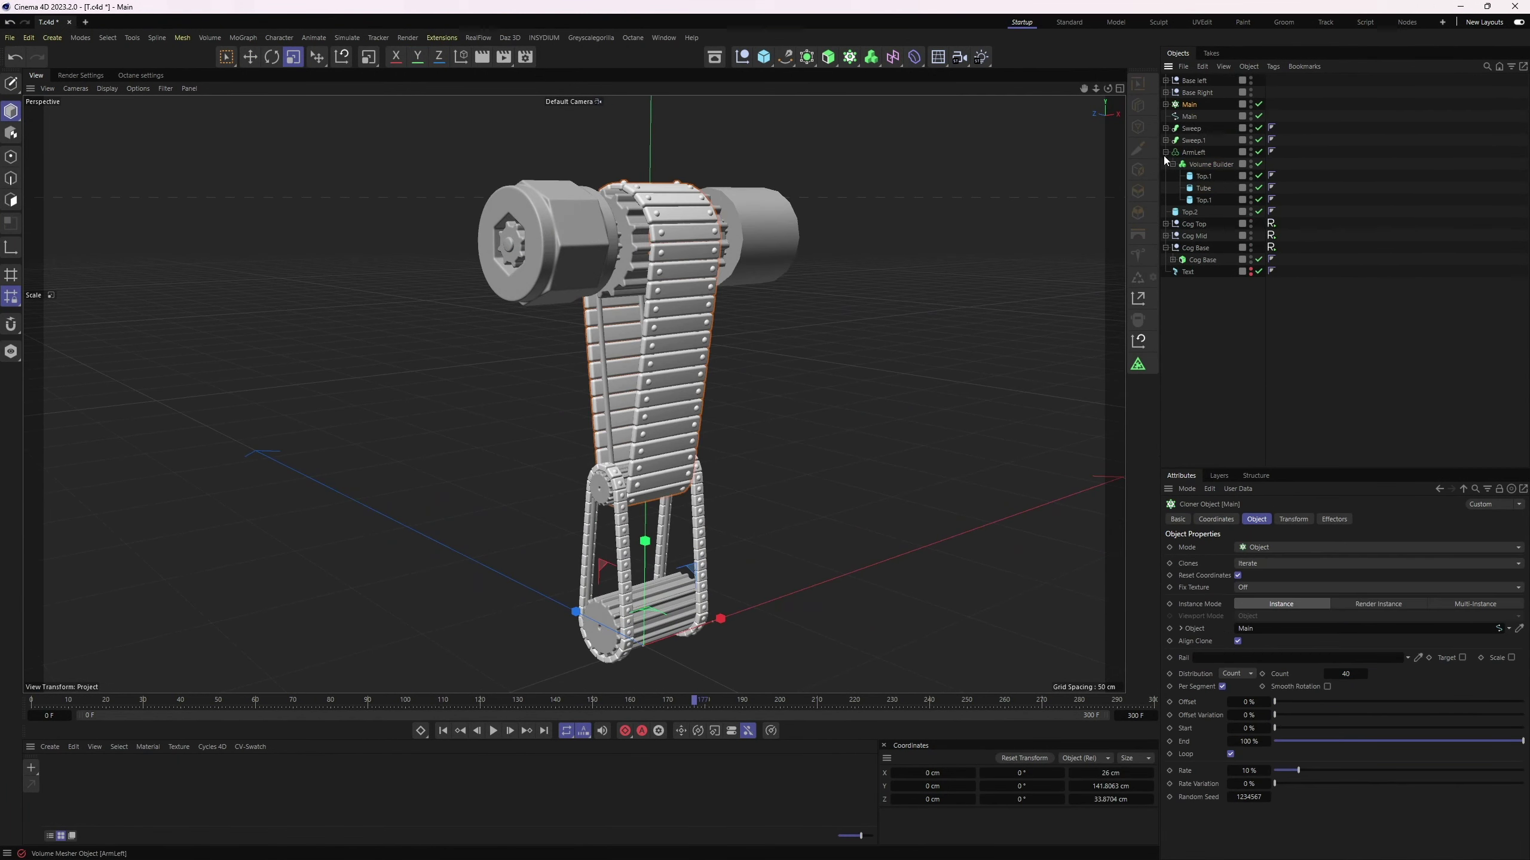
click(1180, 164)
key(o)
click(1165, 152)
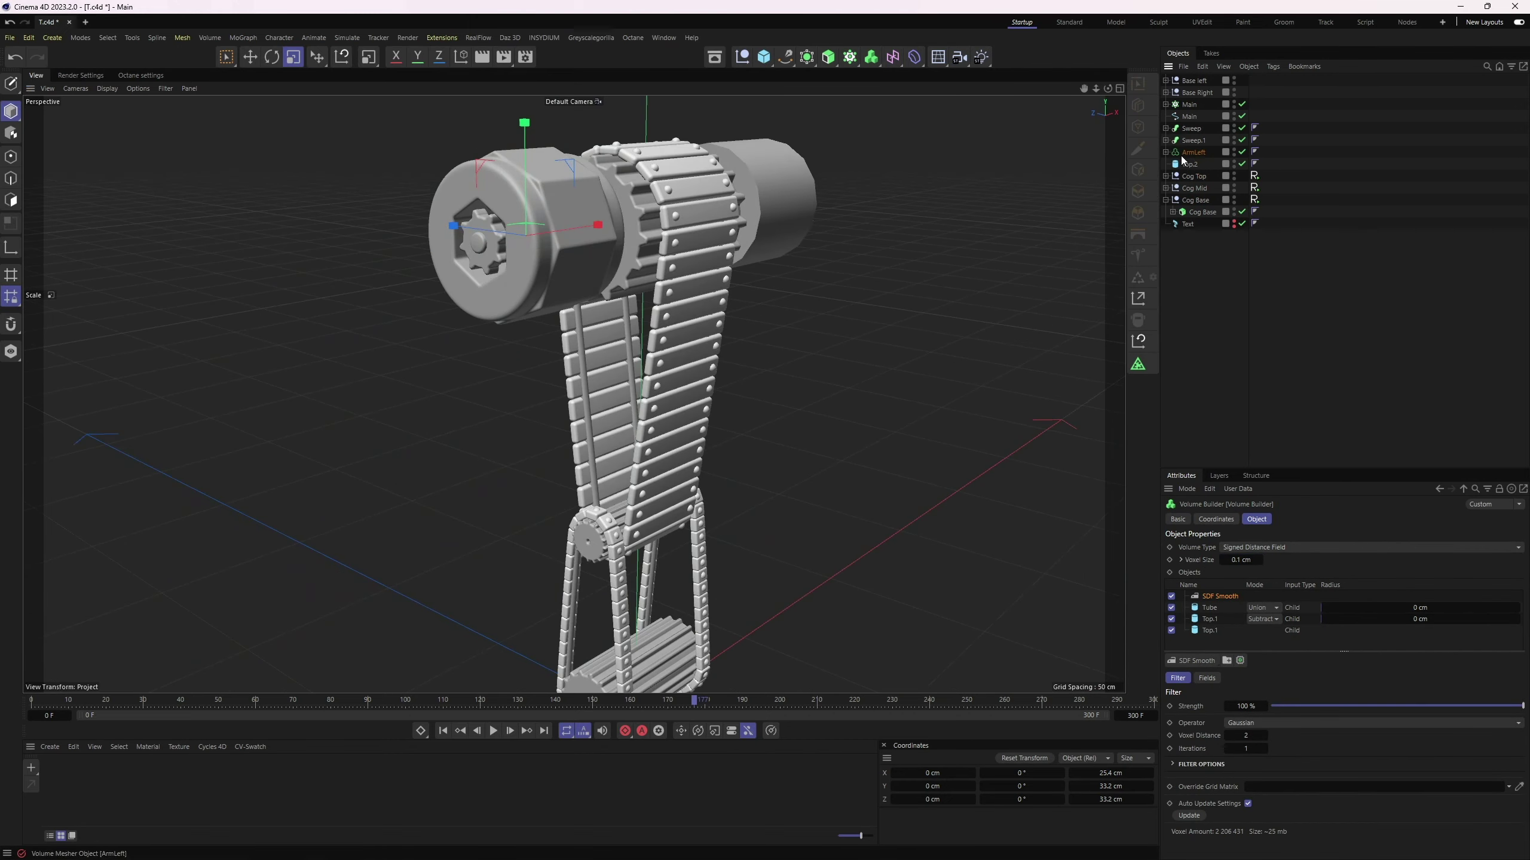
Add a Cube to the ArmLeft volume, then rename the duplicated arm mesher.
click(764, 57)
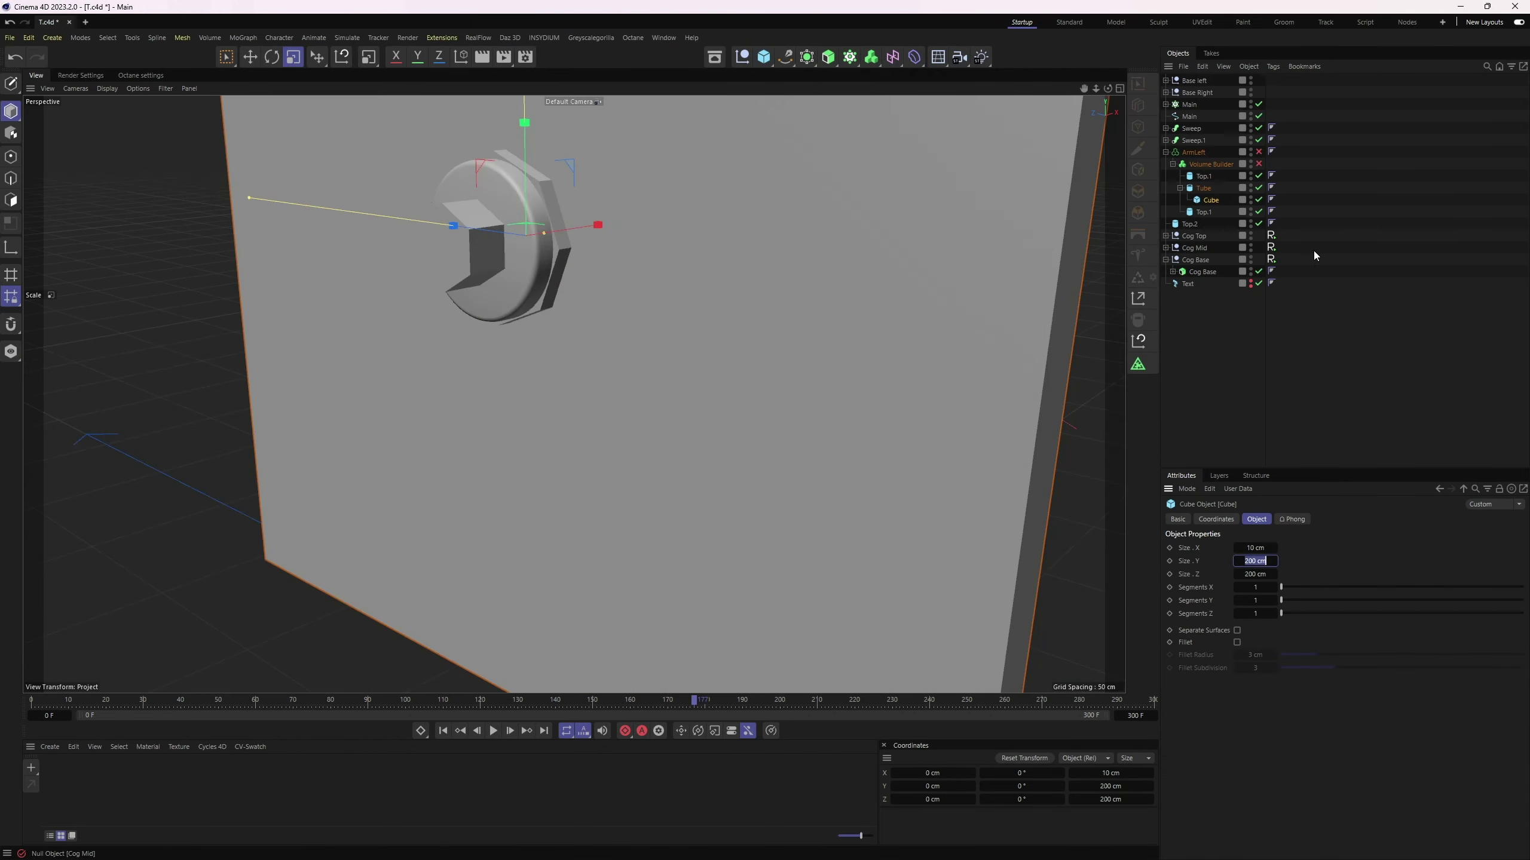
click(1210, 163)
click(1165, 152)
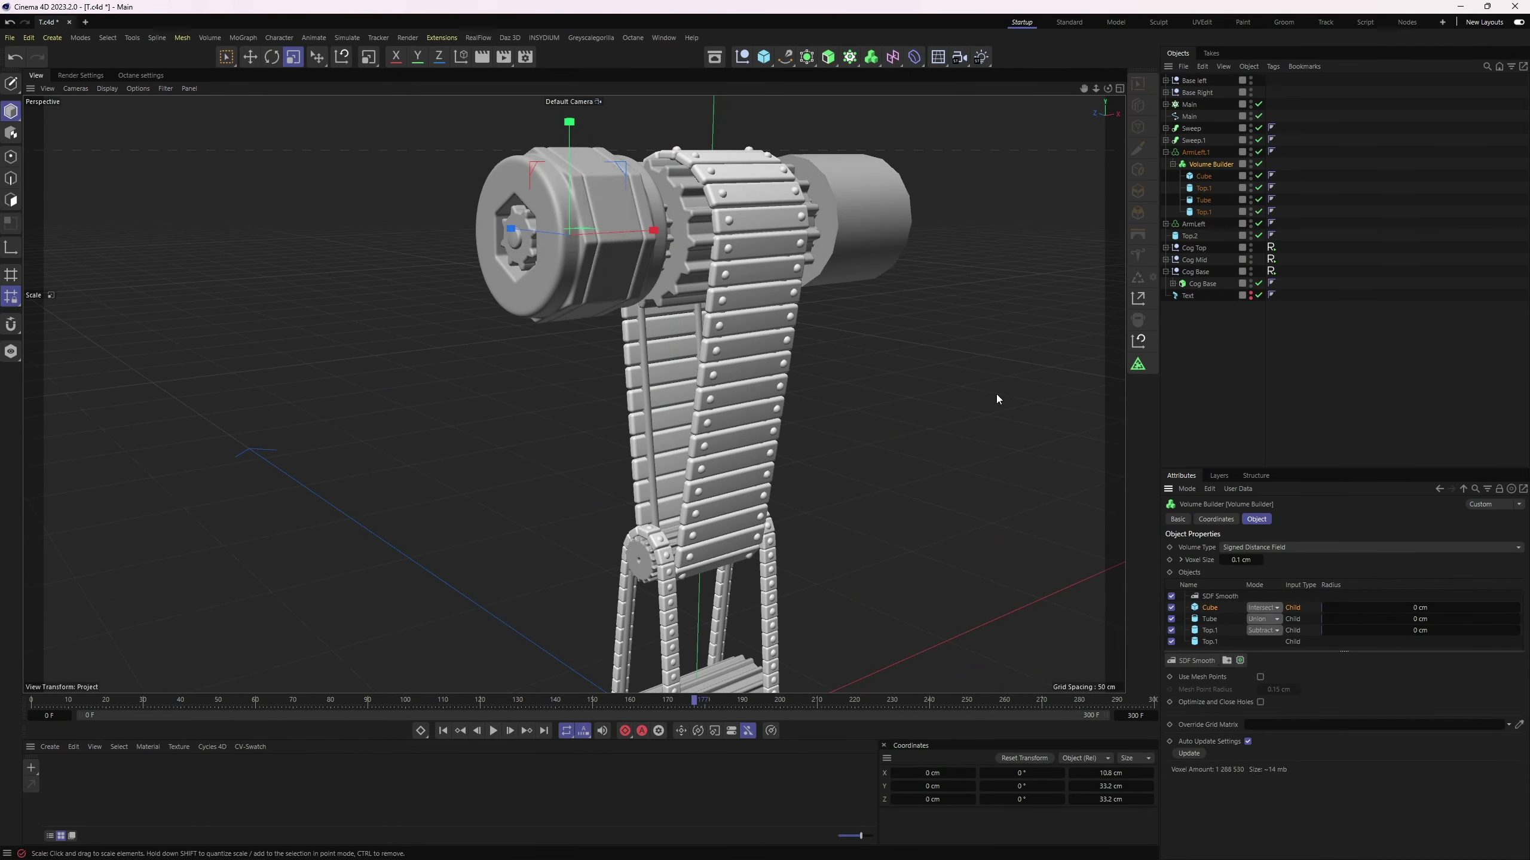
click(1166, 152)
double_click(1197, 152)
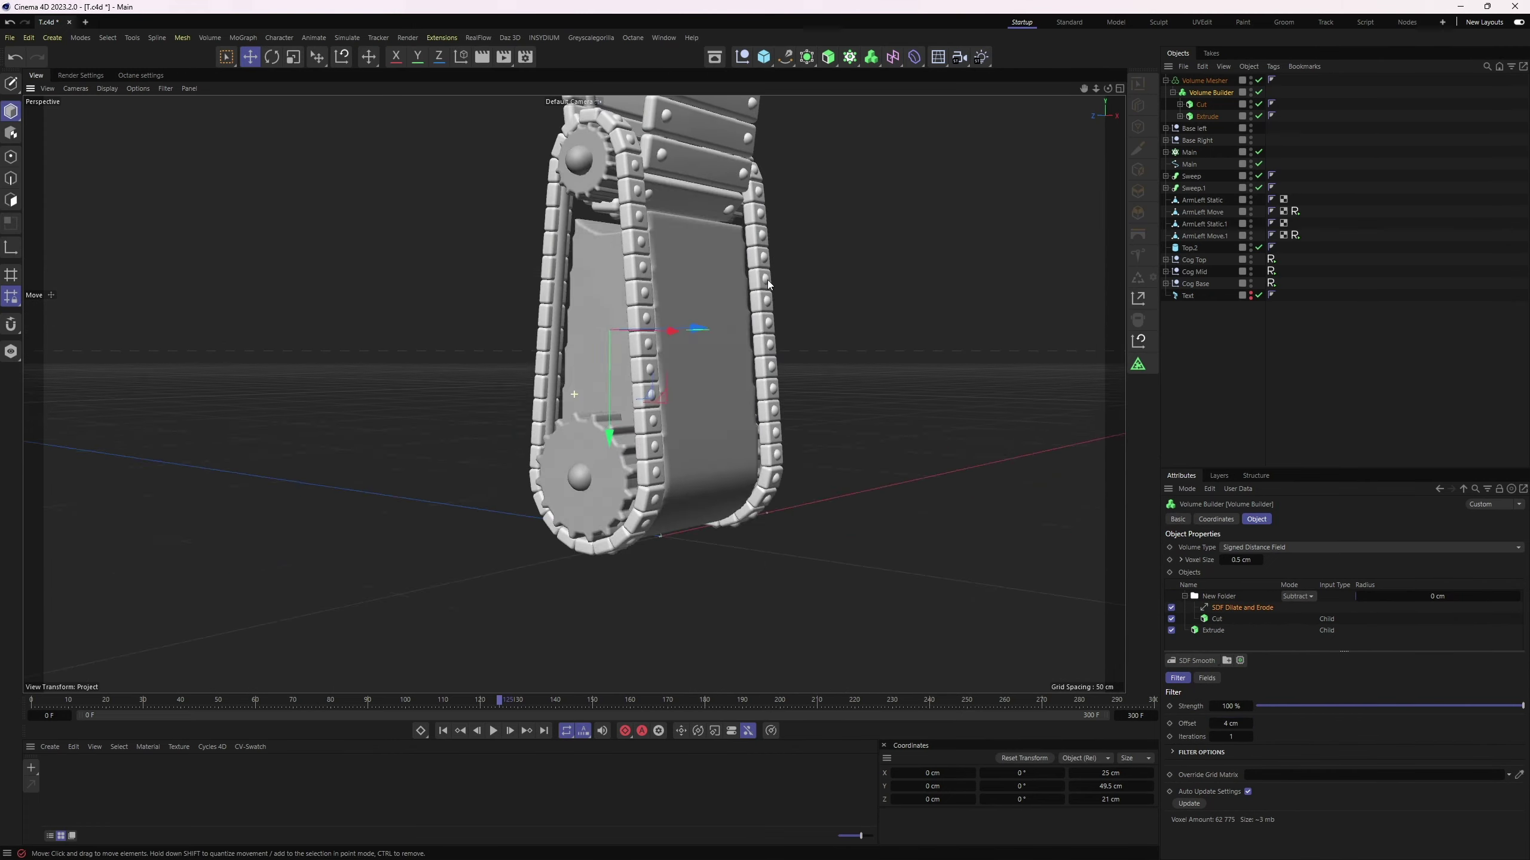
Add a scaled Cube to the plate's Volume Builder and select its SDF Smooth filter.
scroll(844, 523, down, 3)
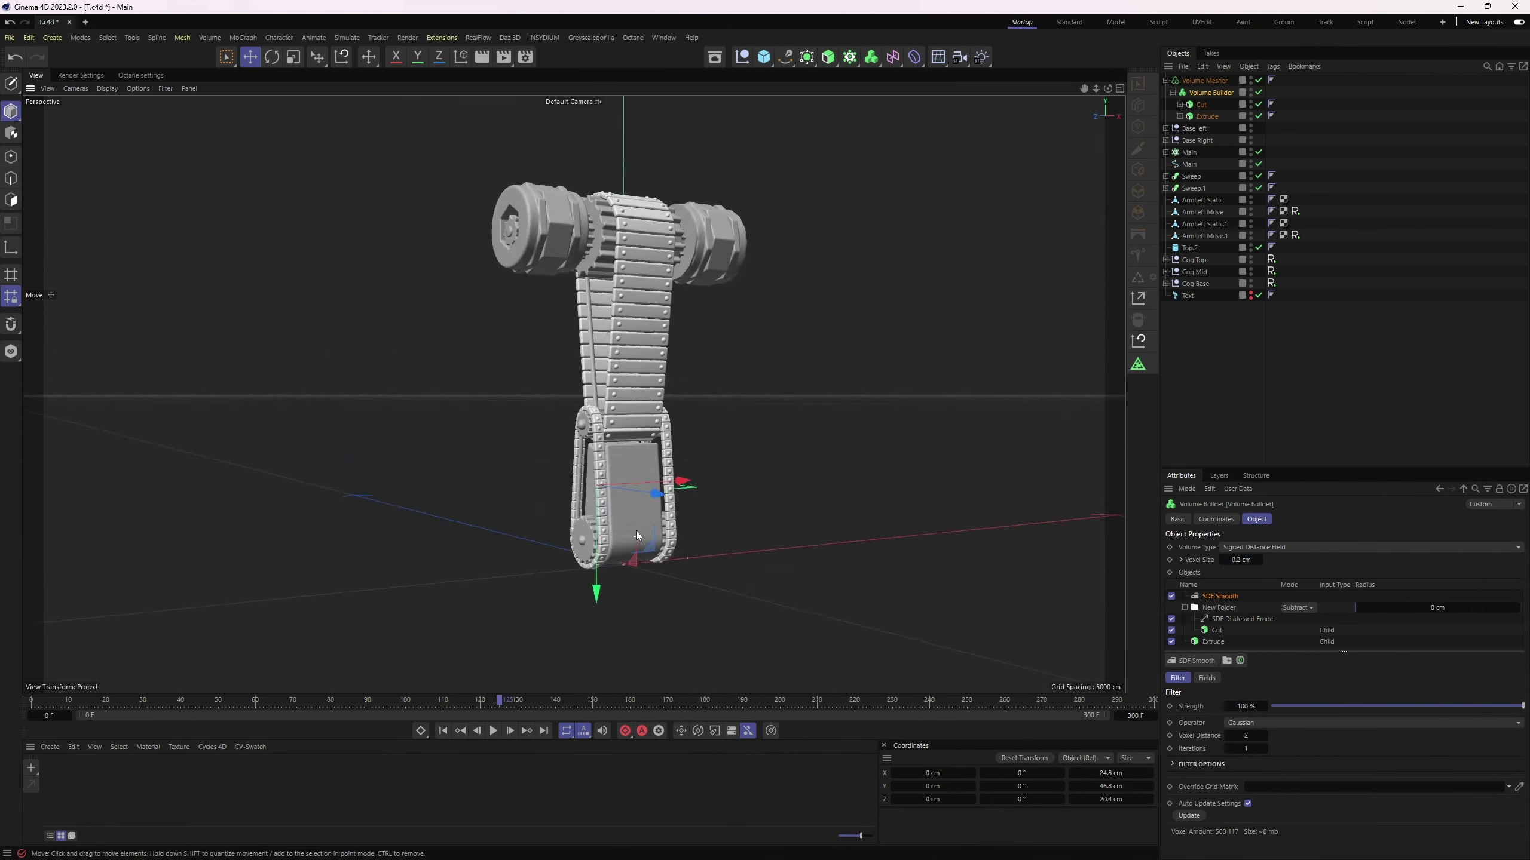
click(829, 57)
shift+click(791, 76)
key(t)
key(e)
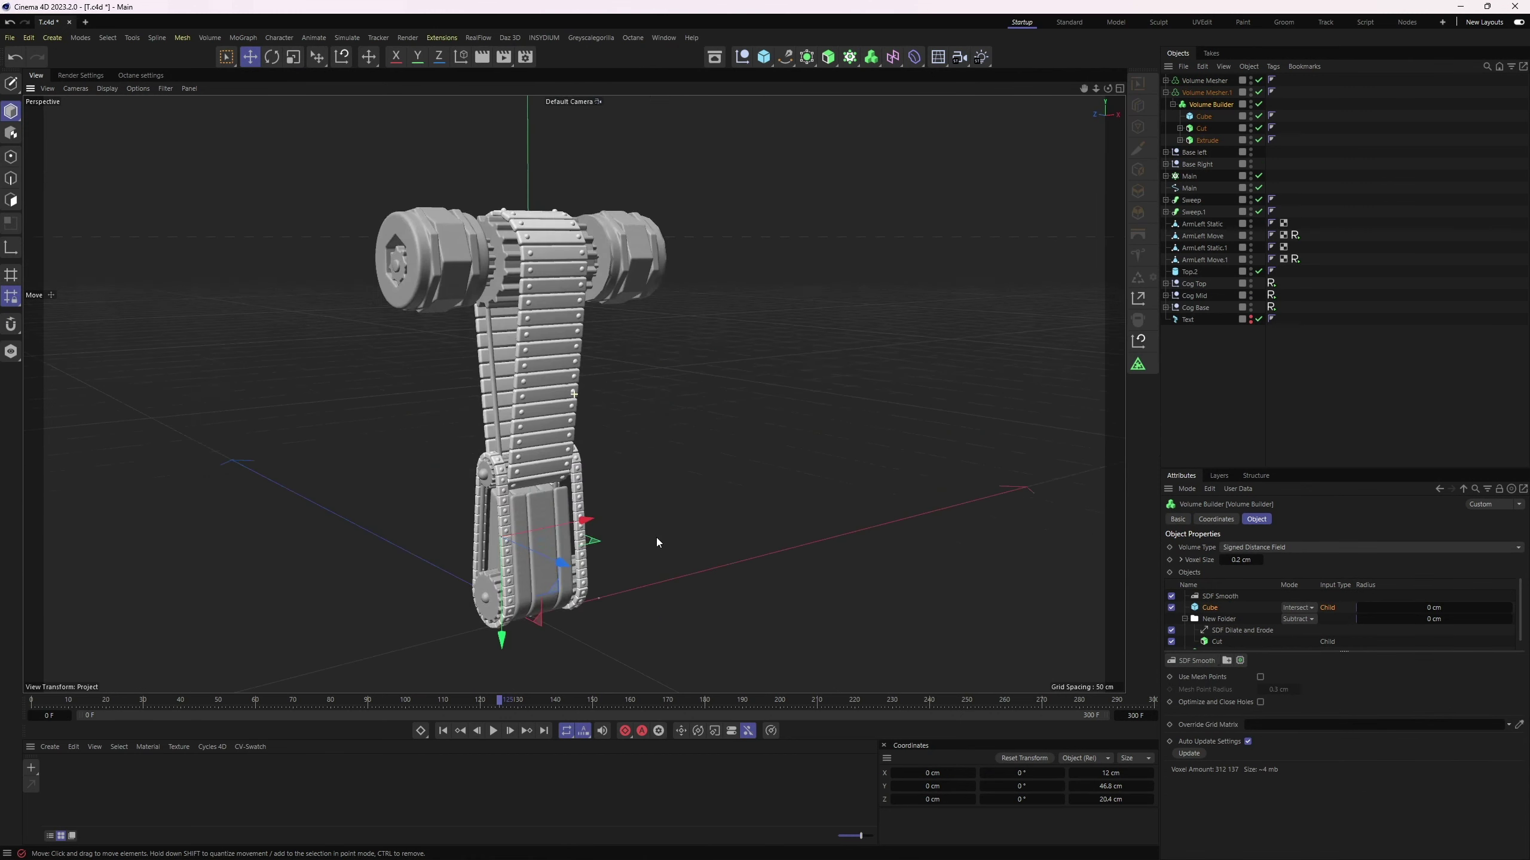
click(1183, 619)
click(1220, 596)
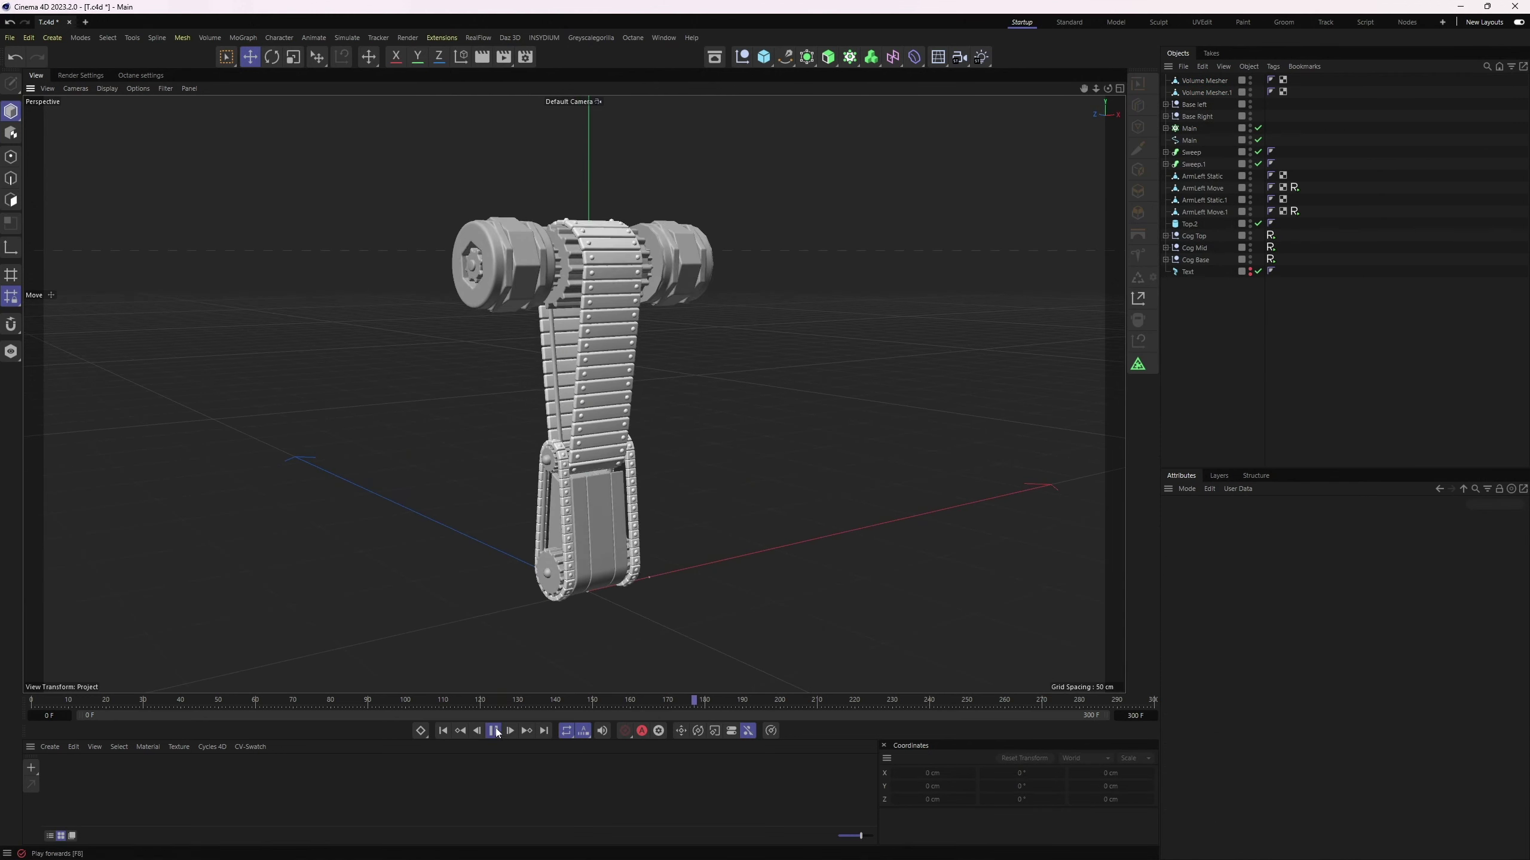
Set both ArmLeft Move rotation tags' easing to Elastic Out and preview the motion.
key(F8)
click(1202, 188)
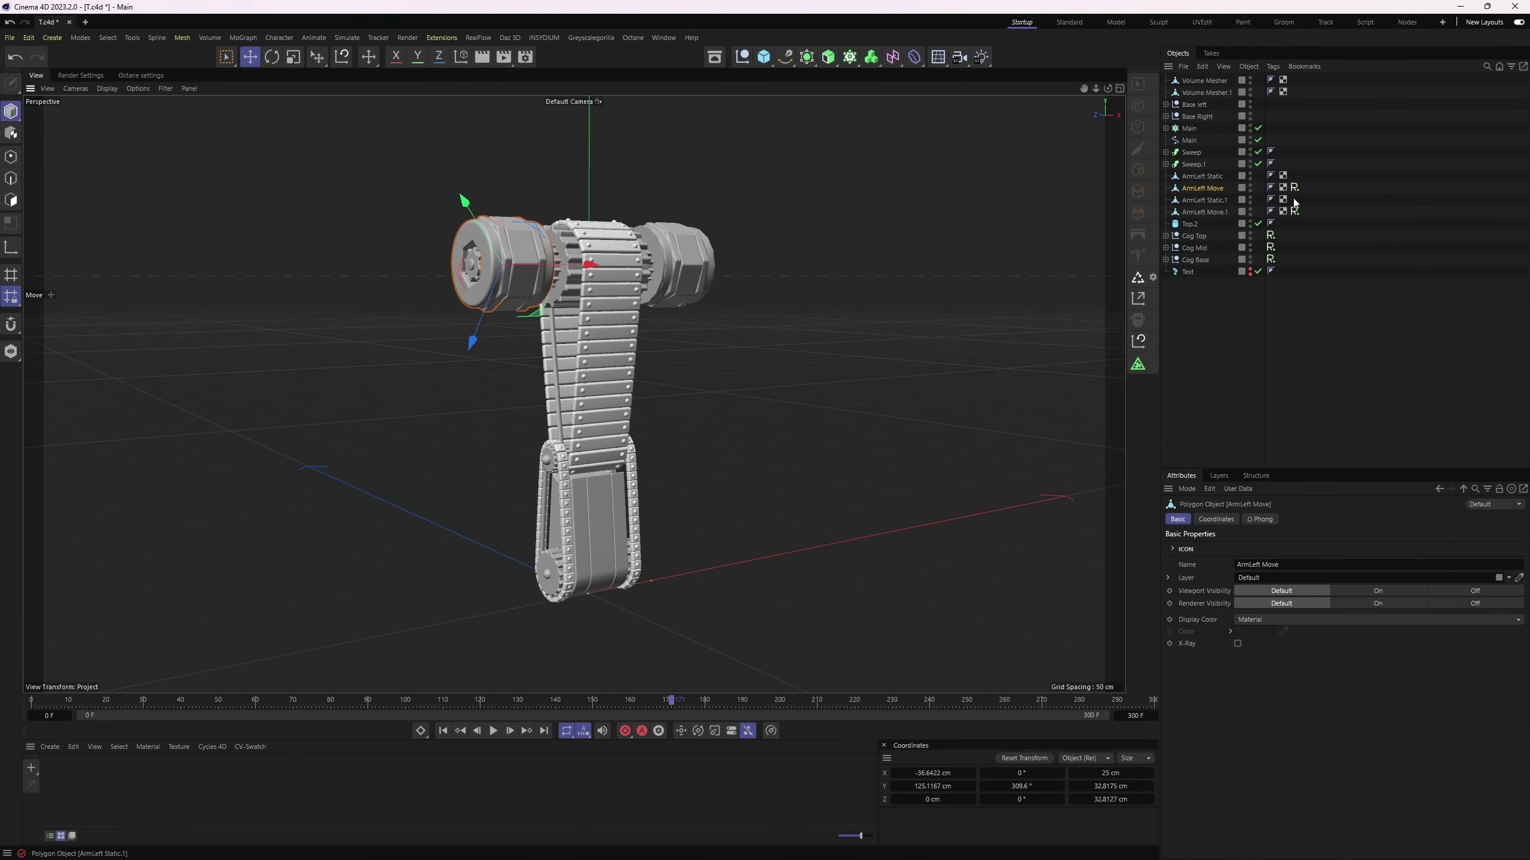
click(1295, 187)
ctrl+click(1294, 212)
click(1235, 738)
key(F8)
click(772, 663)
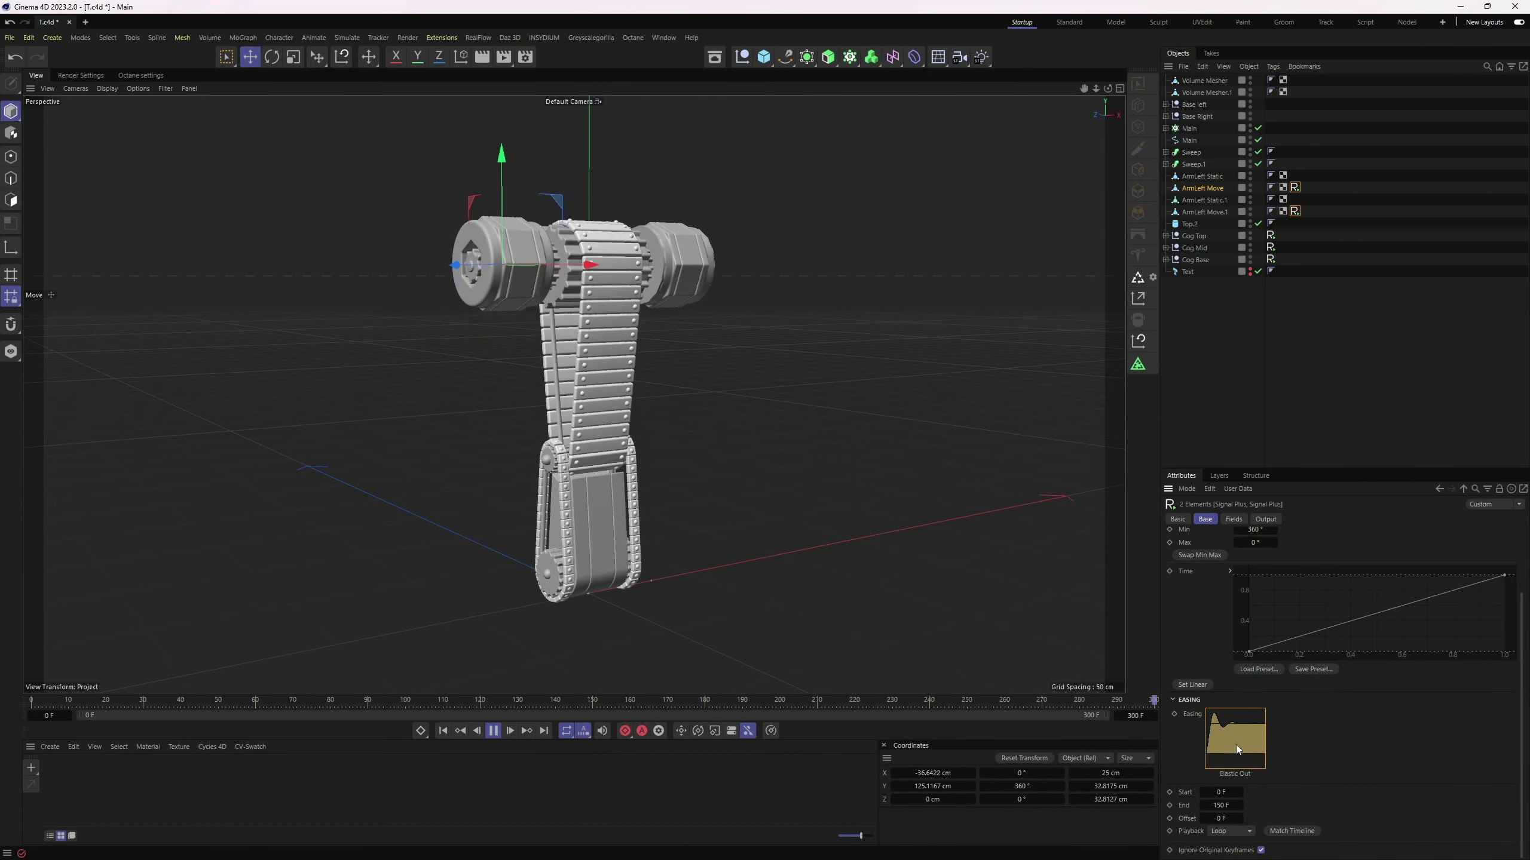
click(1198, 342)
Save the scene, select the second volume mesher, and orbit from front to side.
key(ctrl+s)
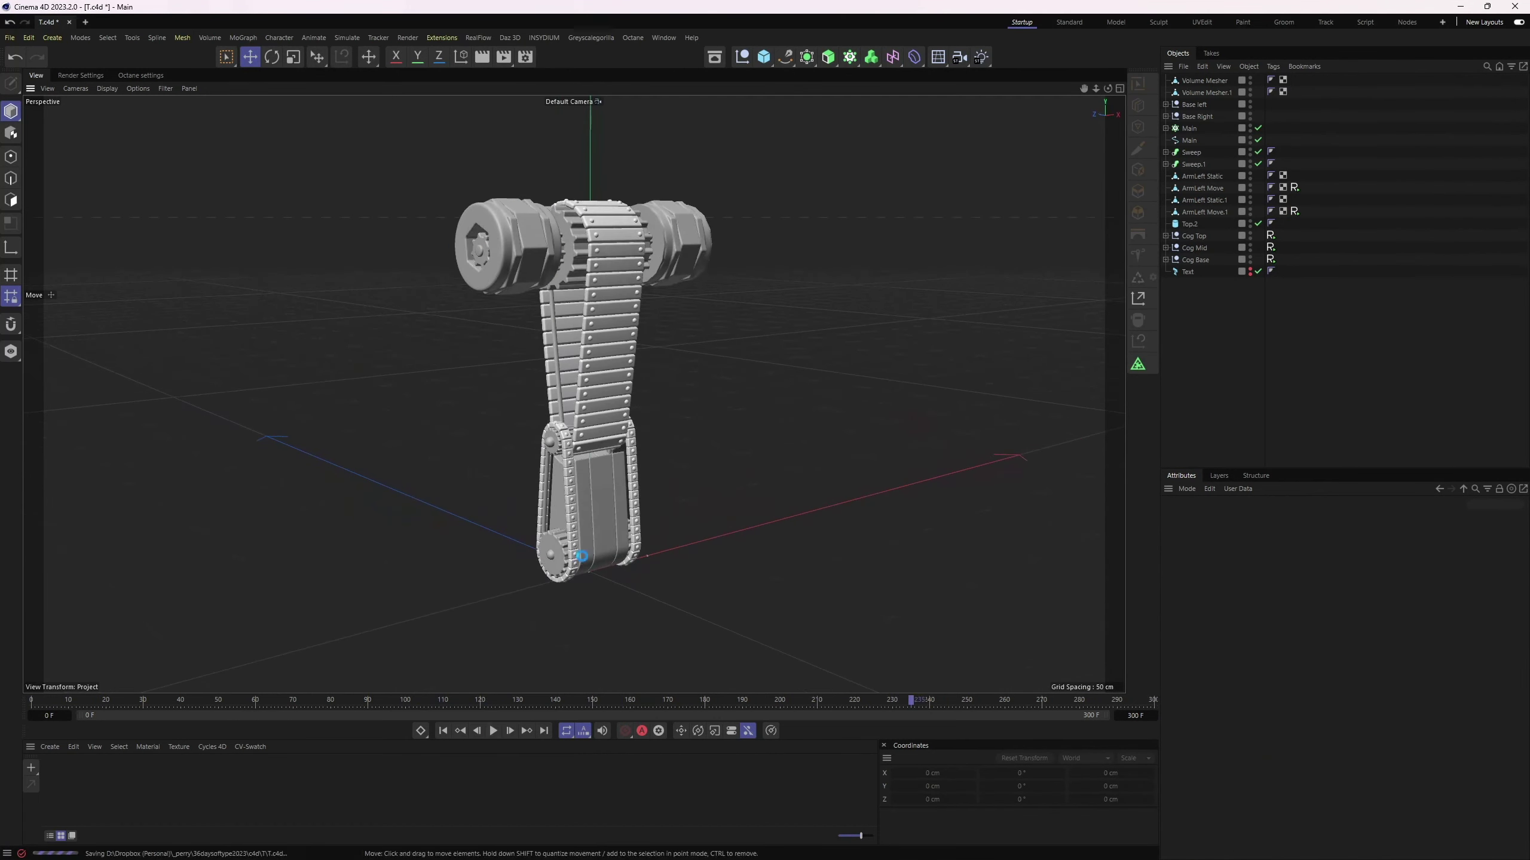
click(582, 555)
mouse_move(582, 555)
alt+mouse_down()
mouse_move(806, 420)
mouse_move(829, 433)
alt+mouse_up()
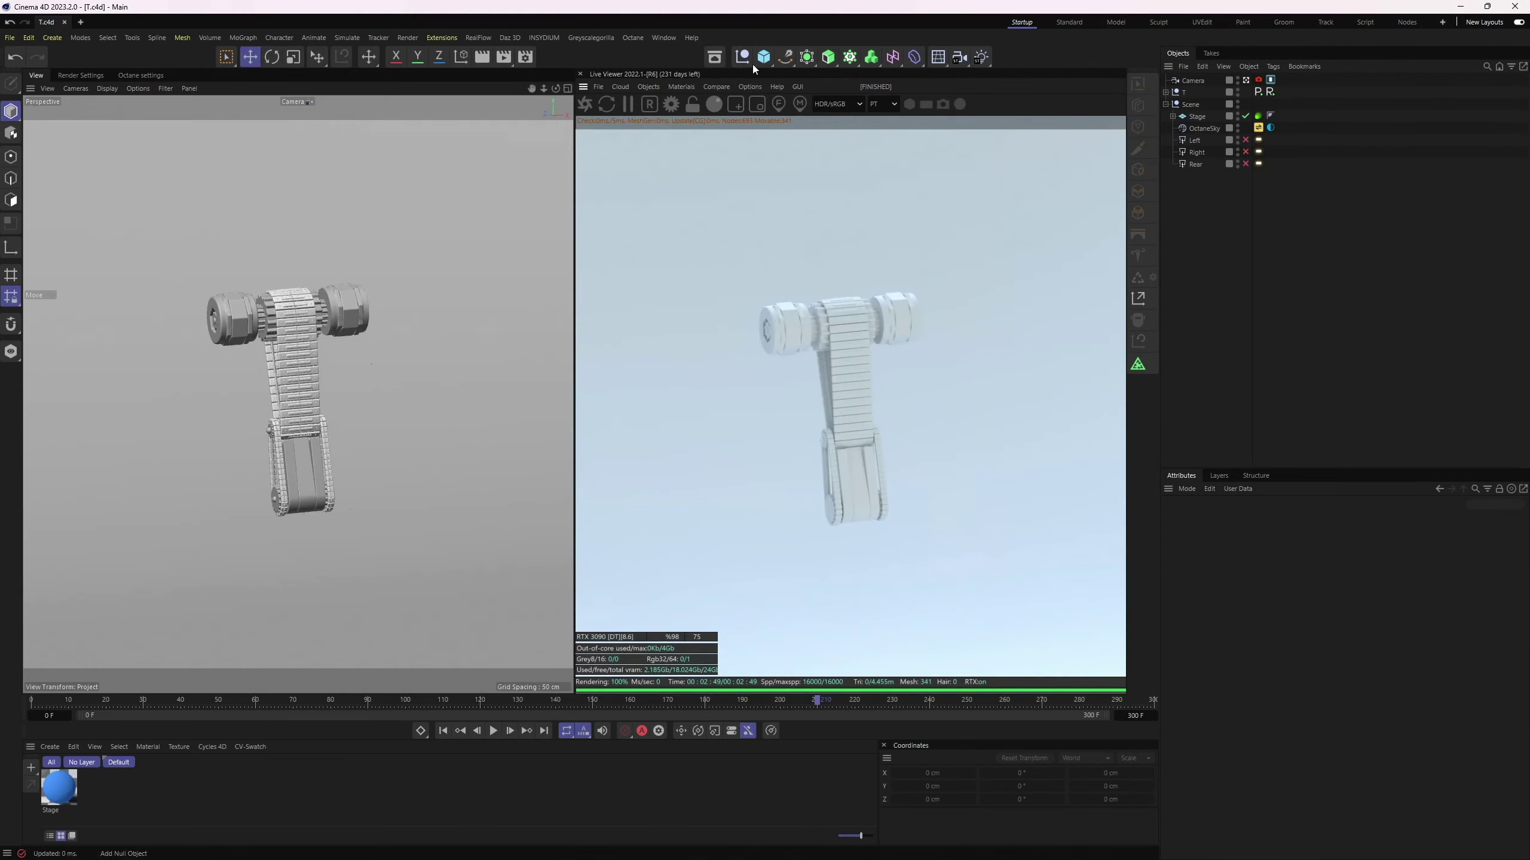
Create an Octane specular material for the volume mesher and a new OctMetal1 metal material.
click(830, 176)
drag(133, 722, 1304, 104)
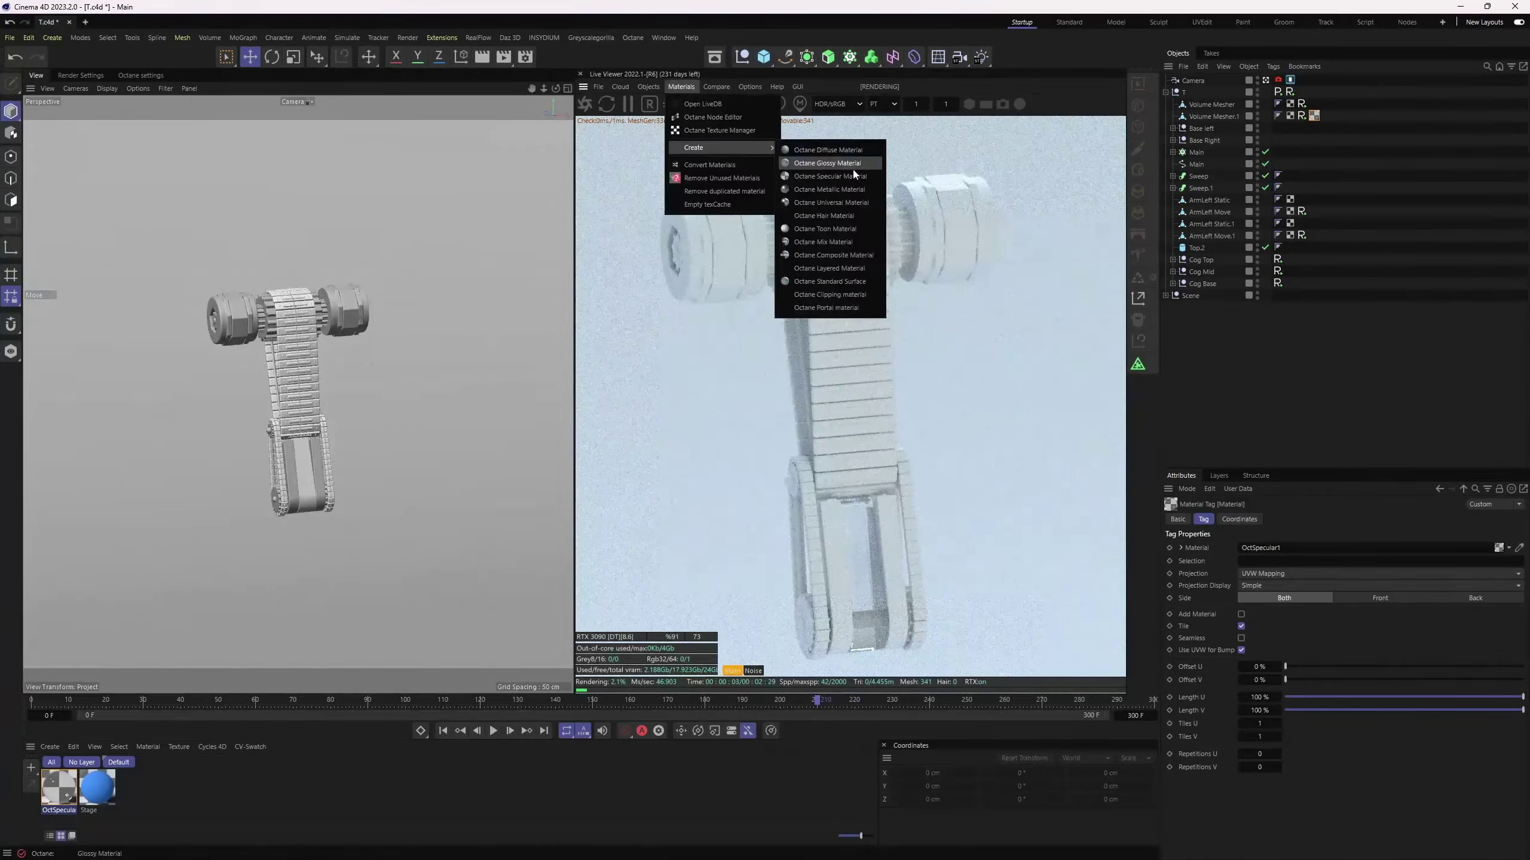
click(830, 199)
double_click(1314, 235)
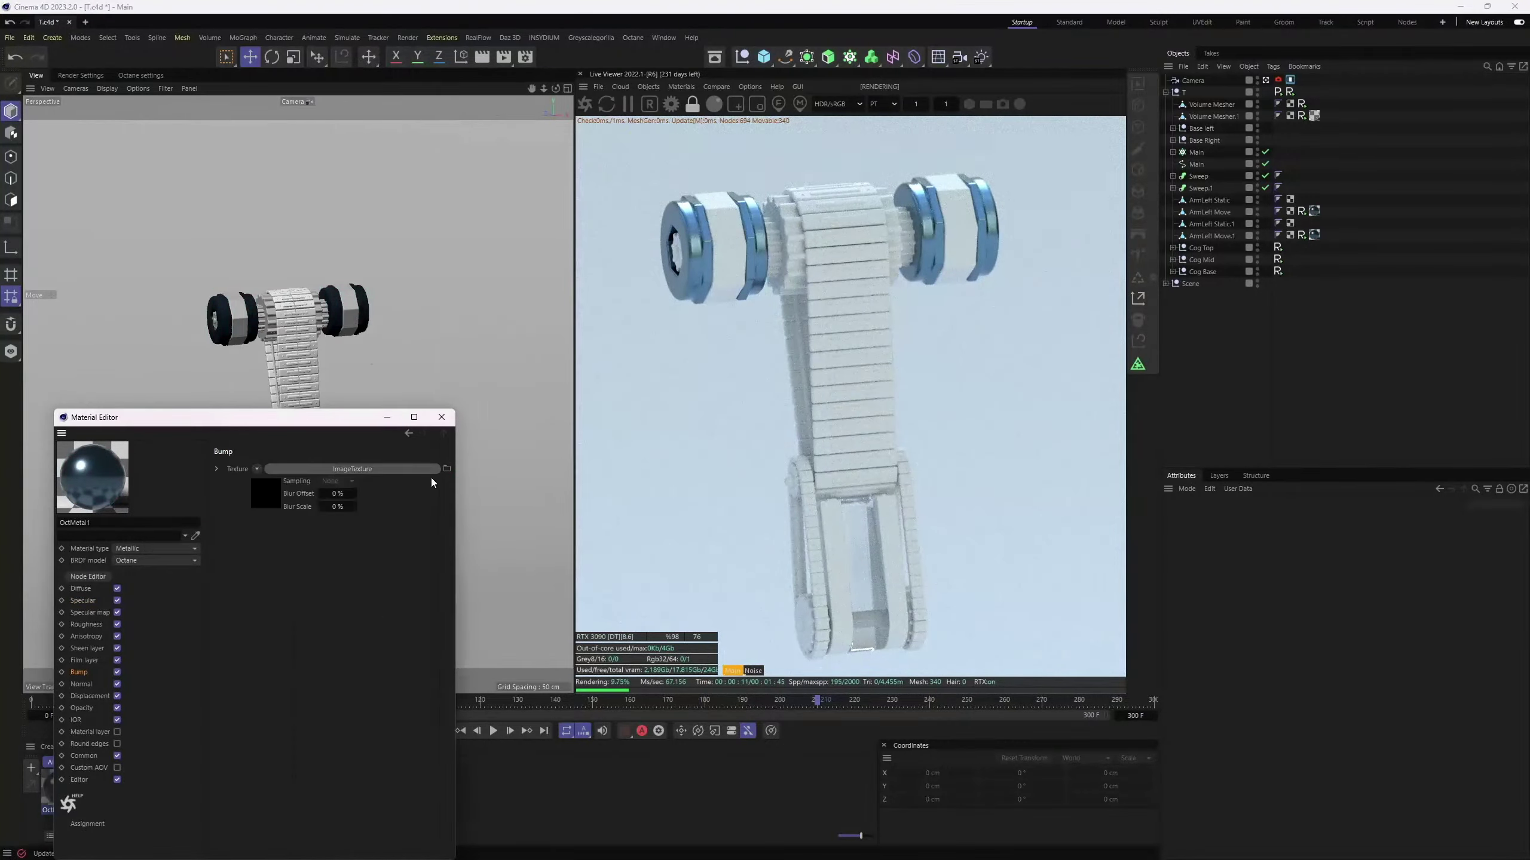
Load the dotted_pattern image as OctMetal1's bump texture, then select the Rear light.
click(446, 469)
double_click(358, 410)
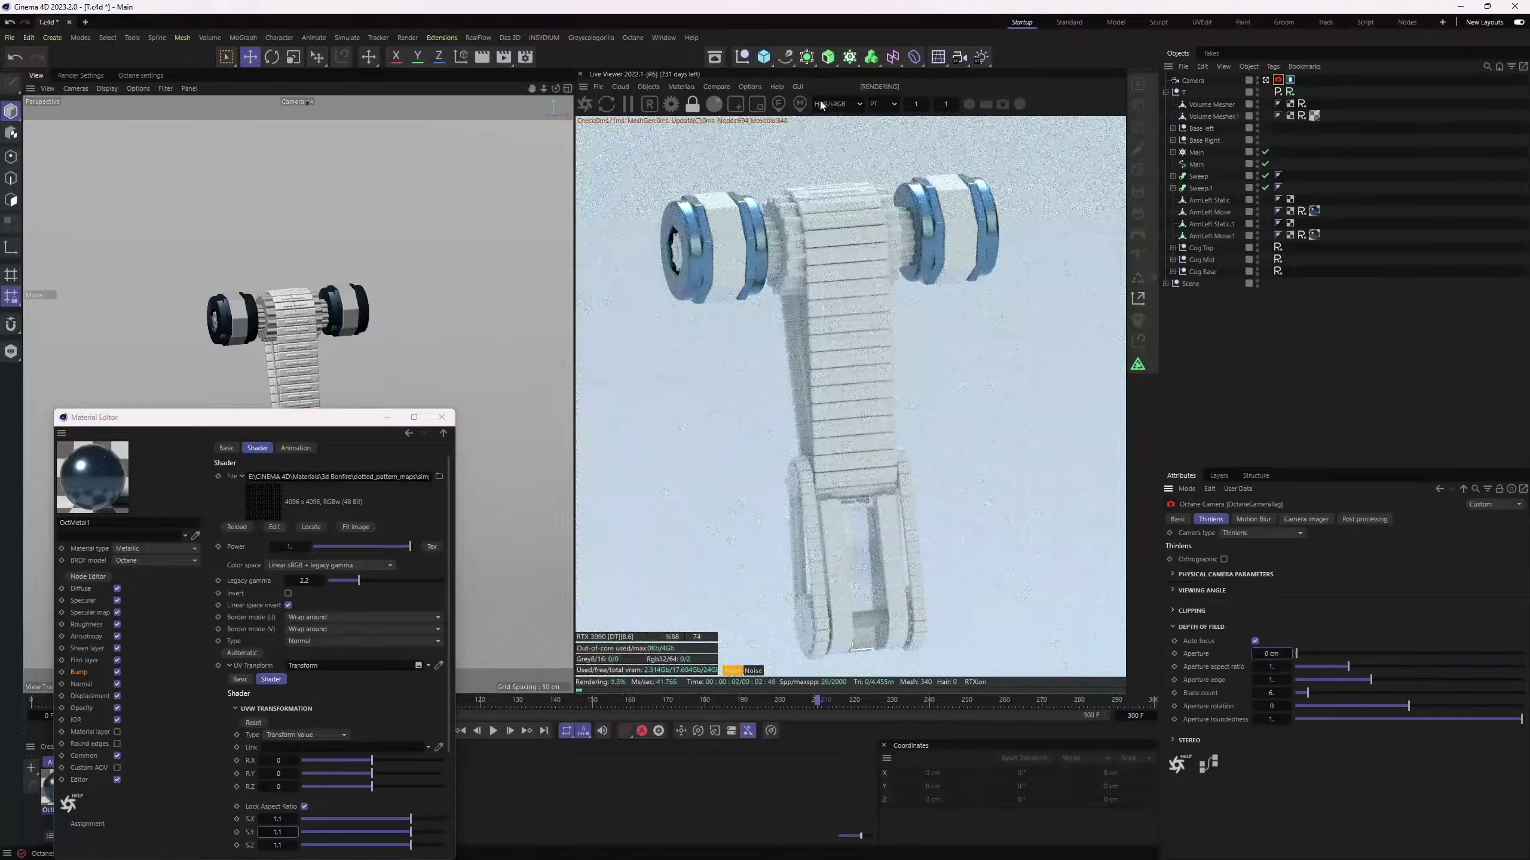
click(792, 481)
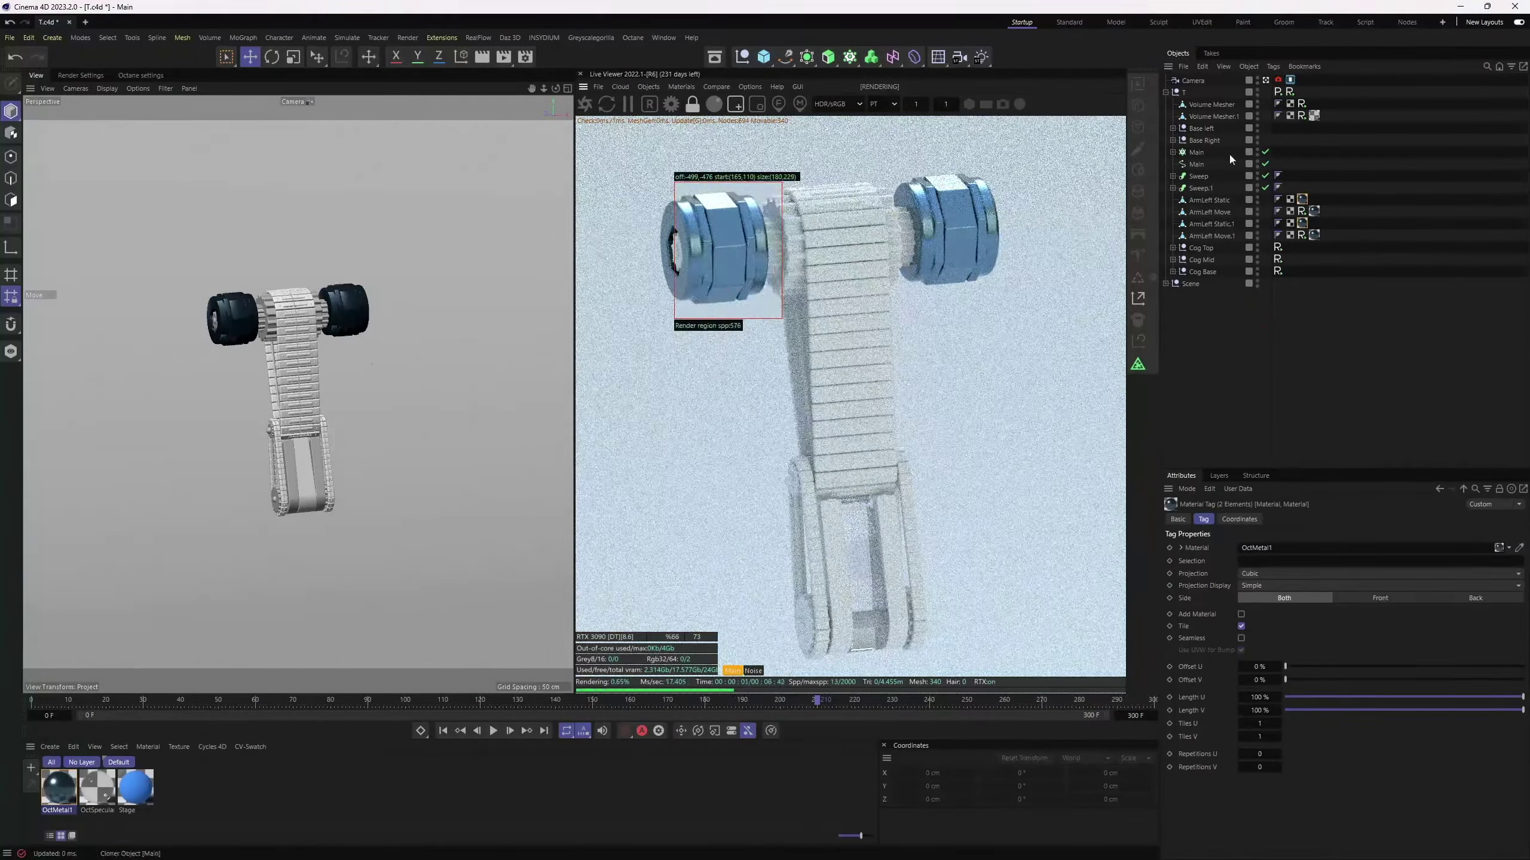
click(1165, 283)
click(1196, 343)
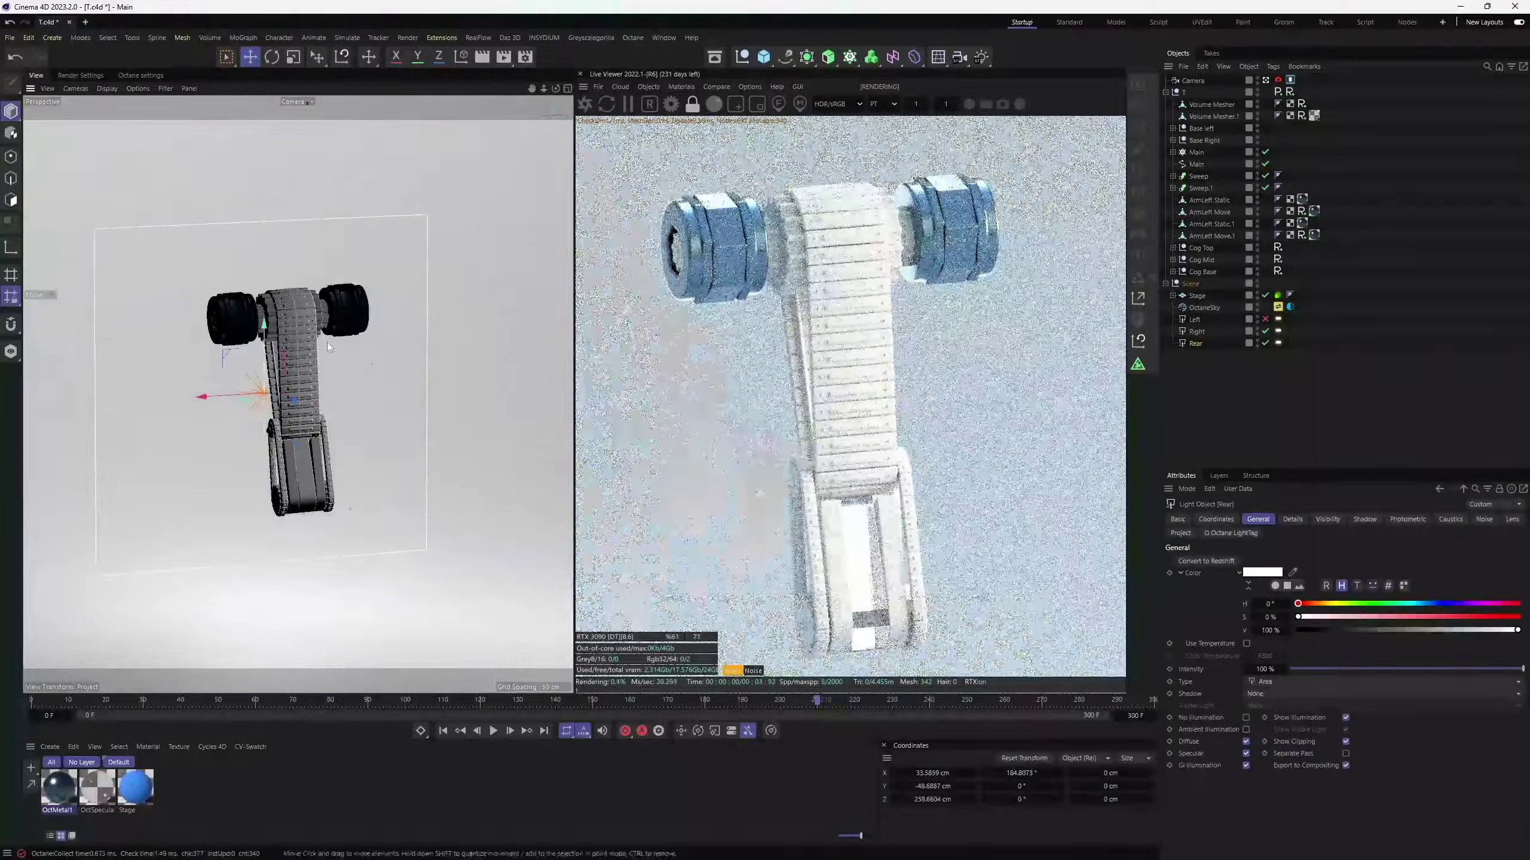
Tint OctMetal1's specular colour and apply the Main material to Sweep and Sweep.1.
double_click(59, 786)
click(322, 464)
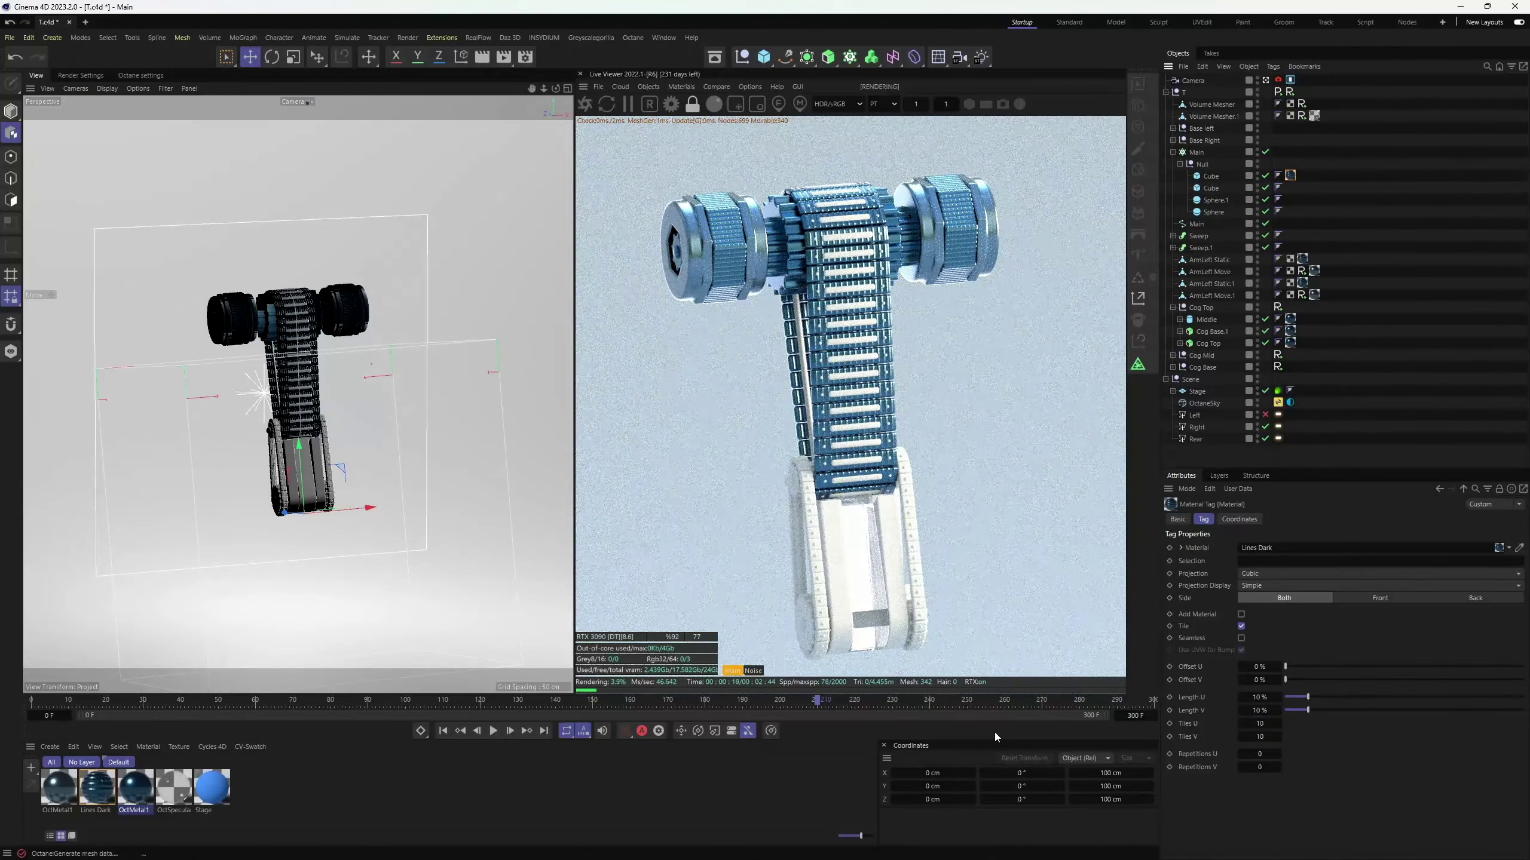
double_click(151, 786)
text(Light Dots)
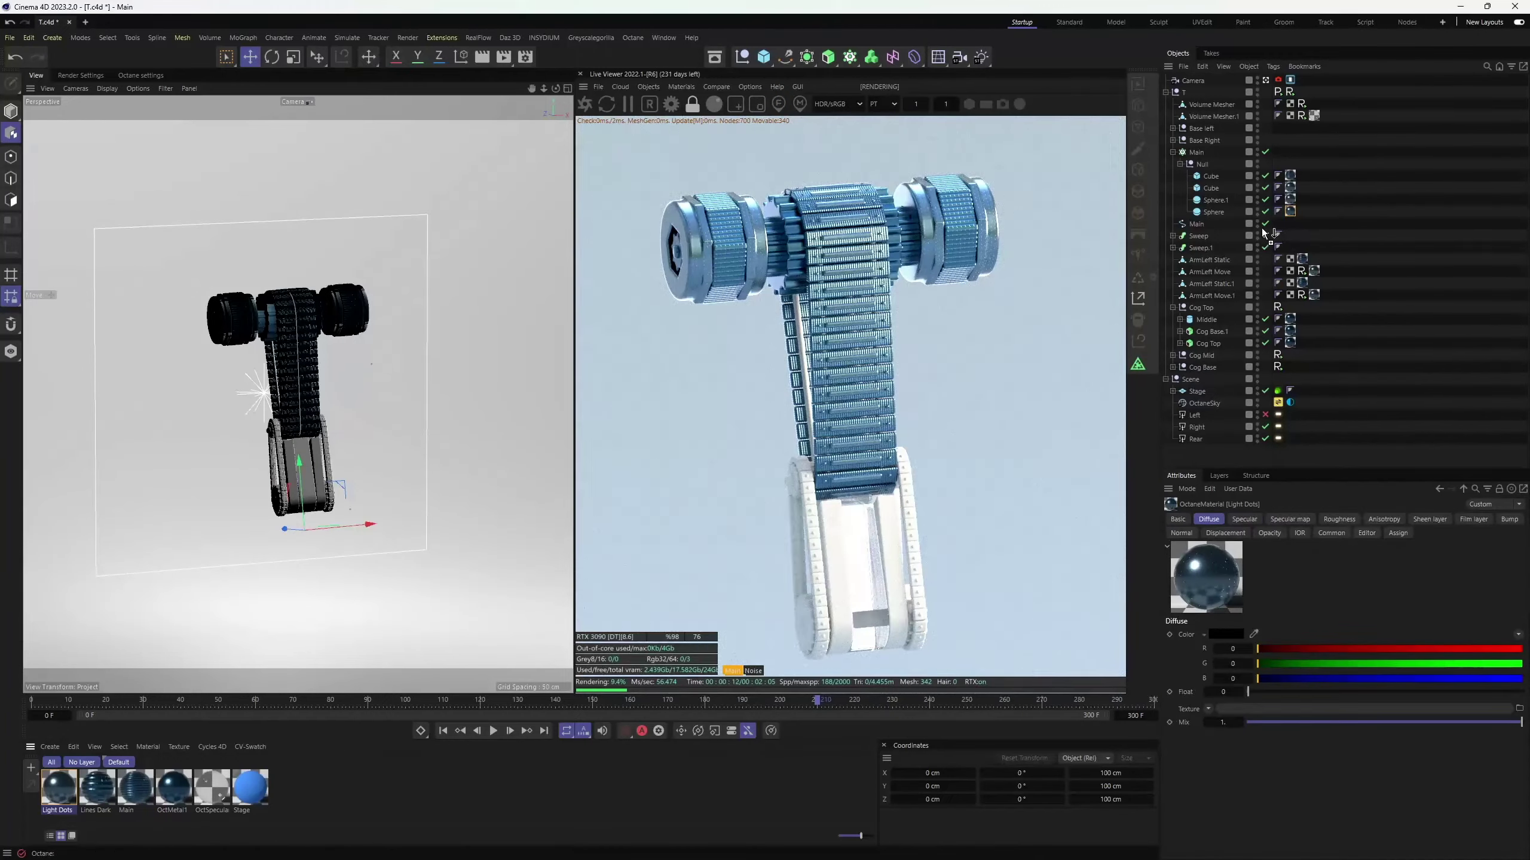
drag(1263, 232, 1263, 235)
Rename the duplicated Light Dots material to 'Dark' and apply it to Main.
double_click(173, 786)
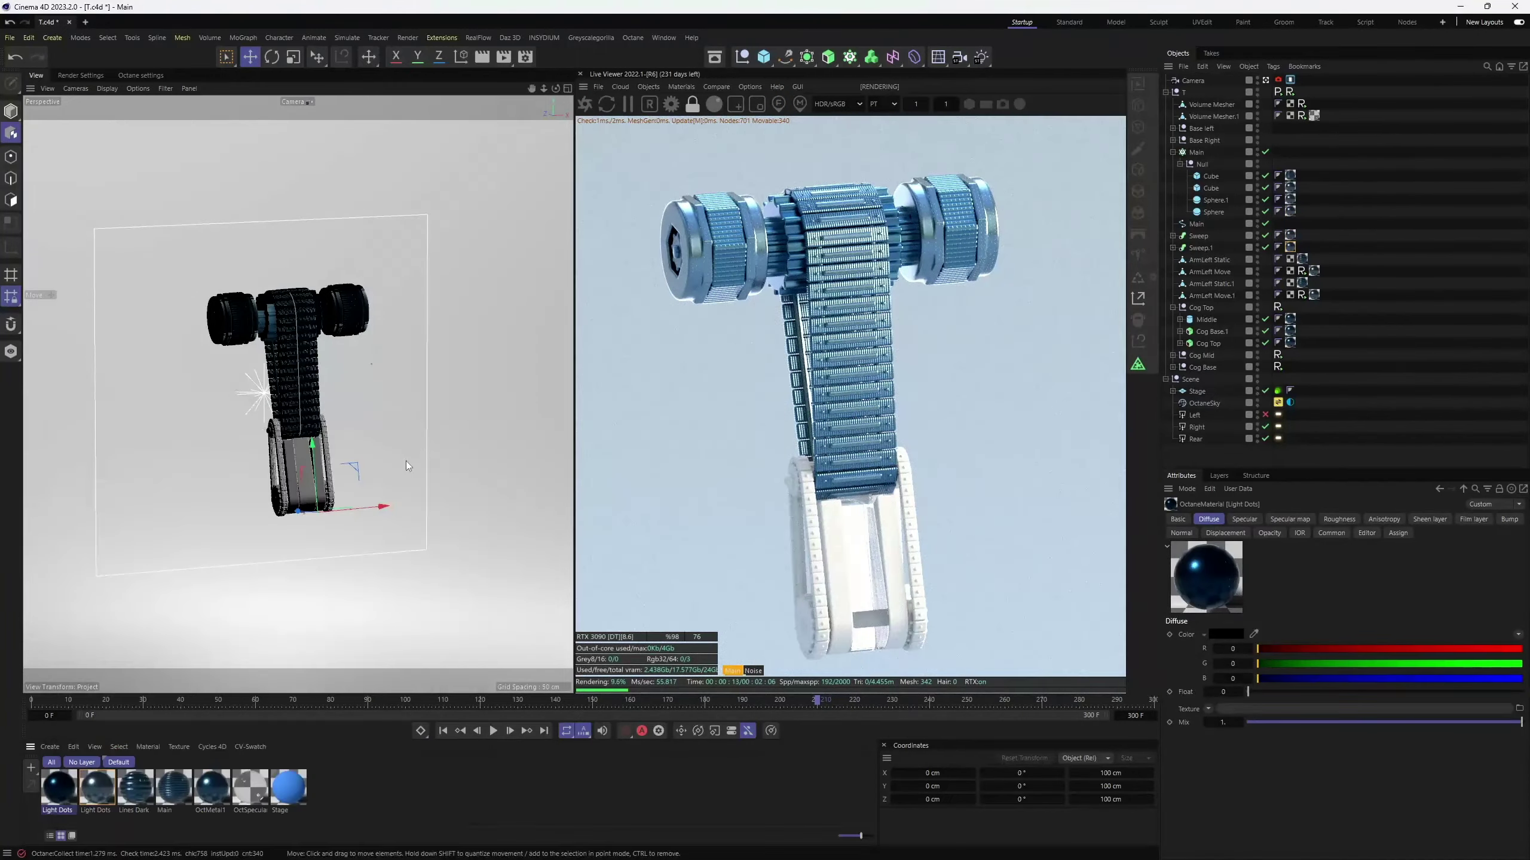
text(Dark)
key(Return)
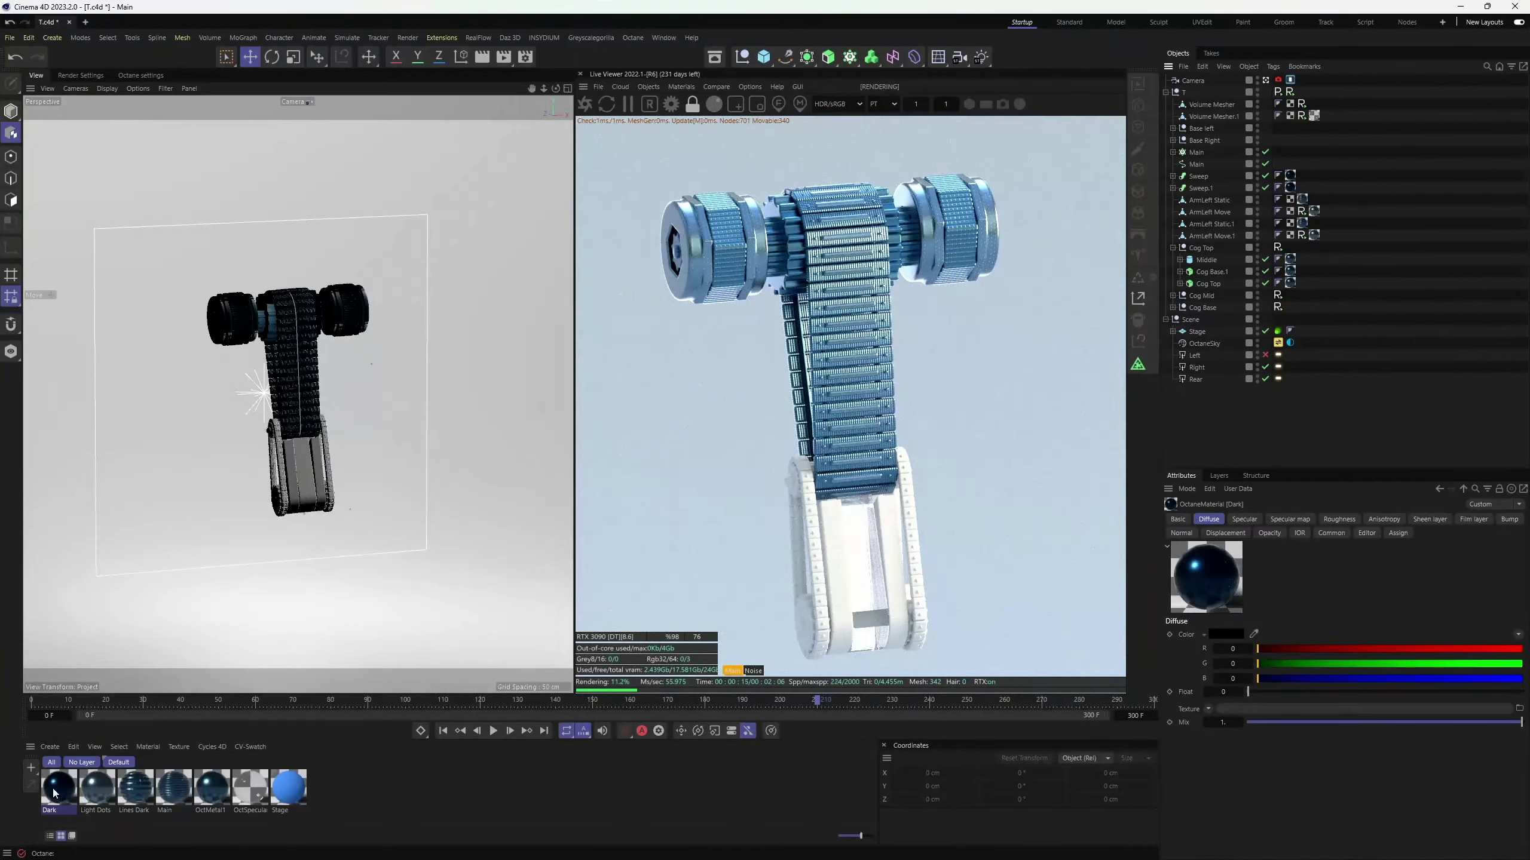
ctrl+drag(1290, 175, 1278, 152)
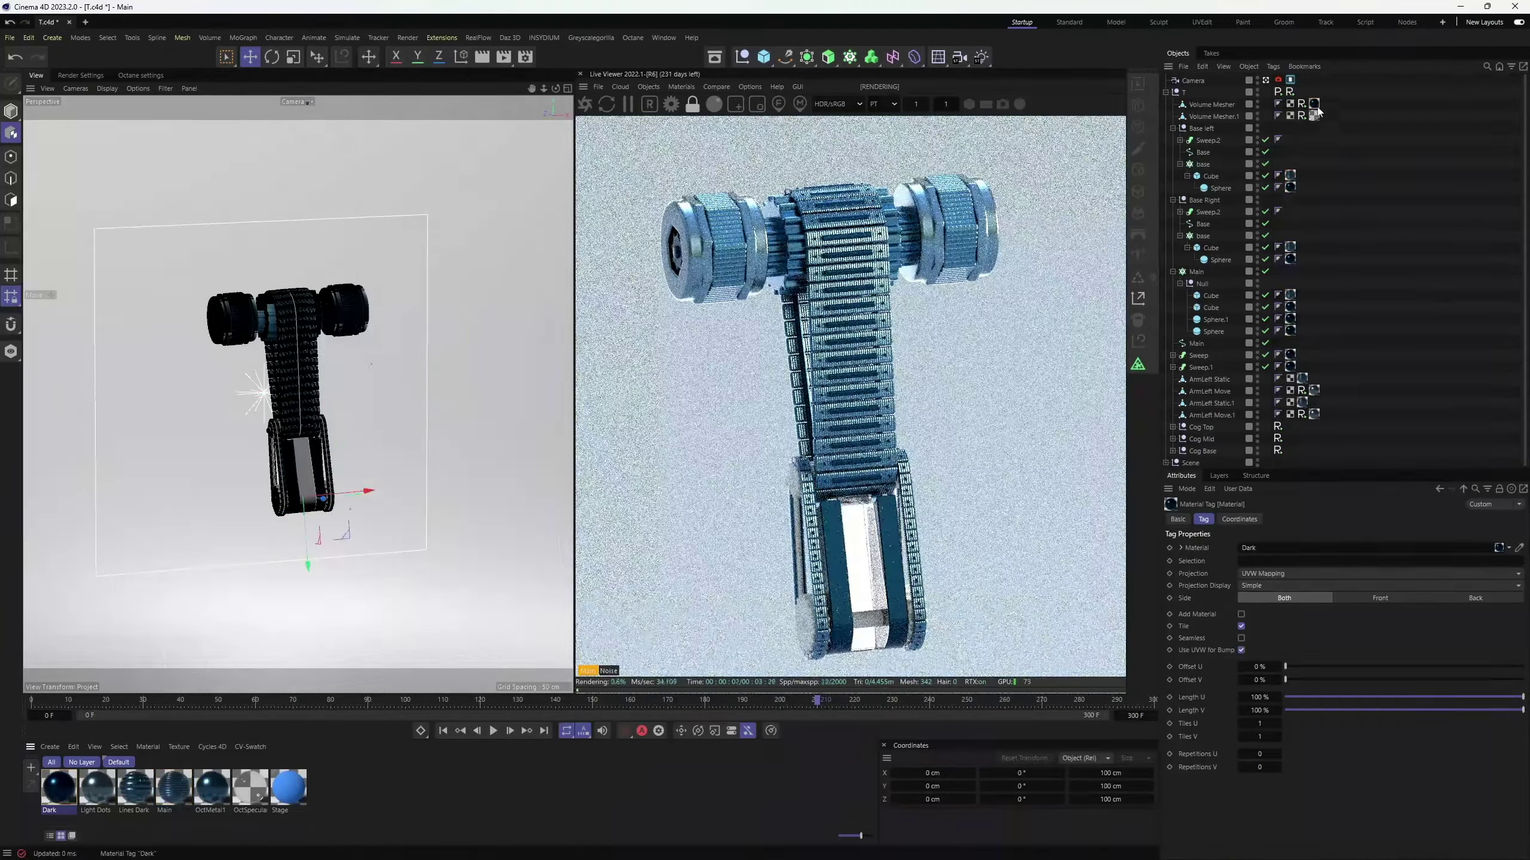
Load the Lines image as OctSpecular1's bump texture, changing its projection and tiling smaller.
double_click(255, 798)
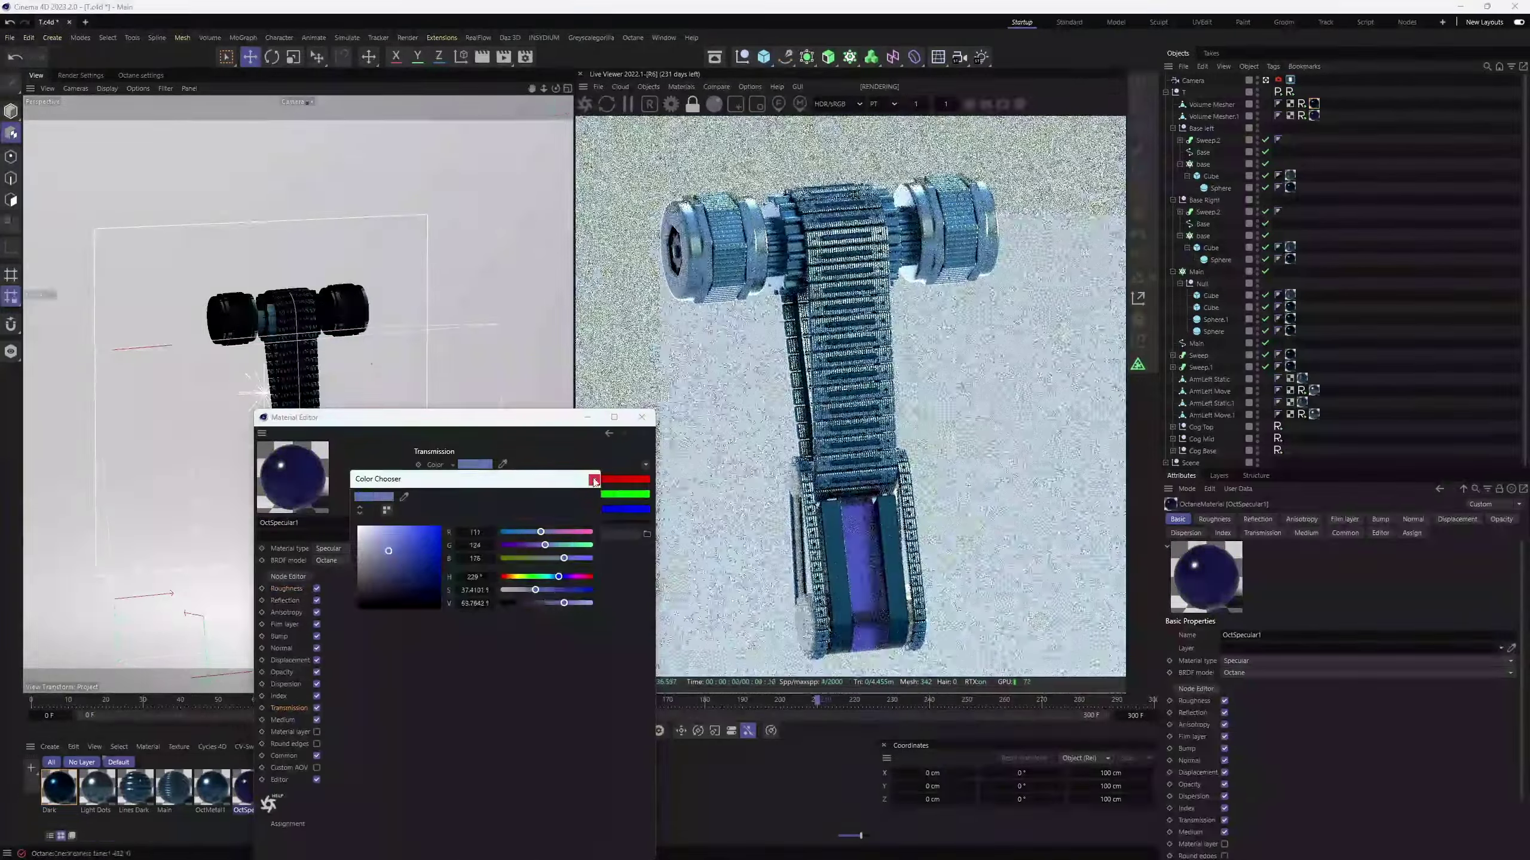
click(593, 480)
click(280, 636)
click(457, 469)
click(477, 514)
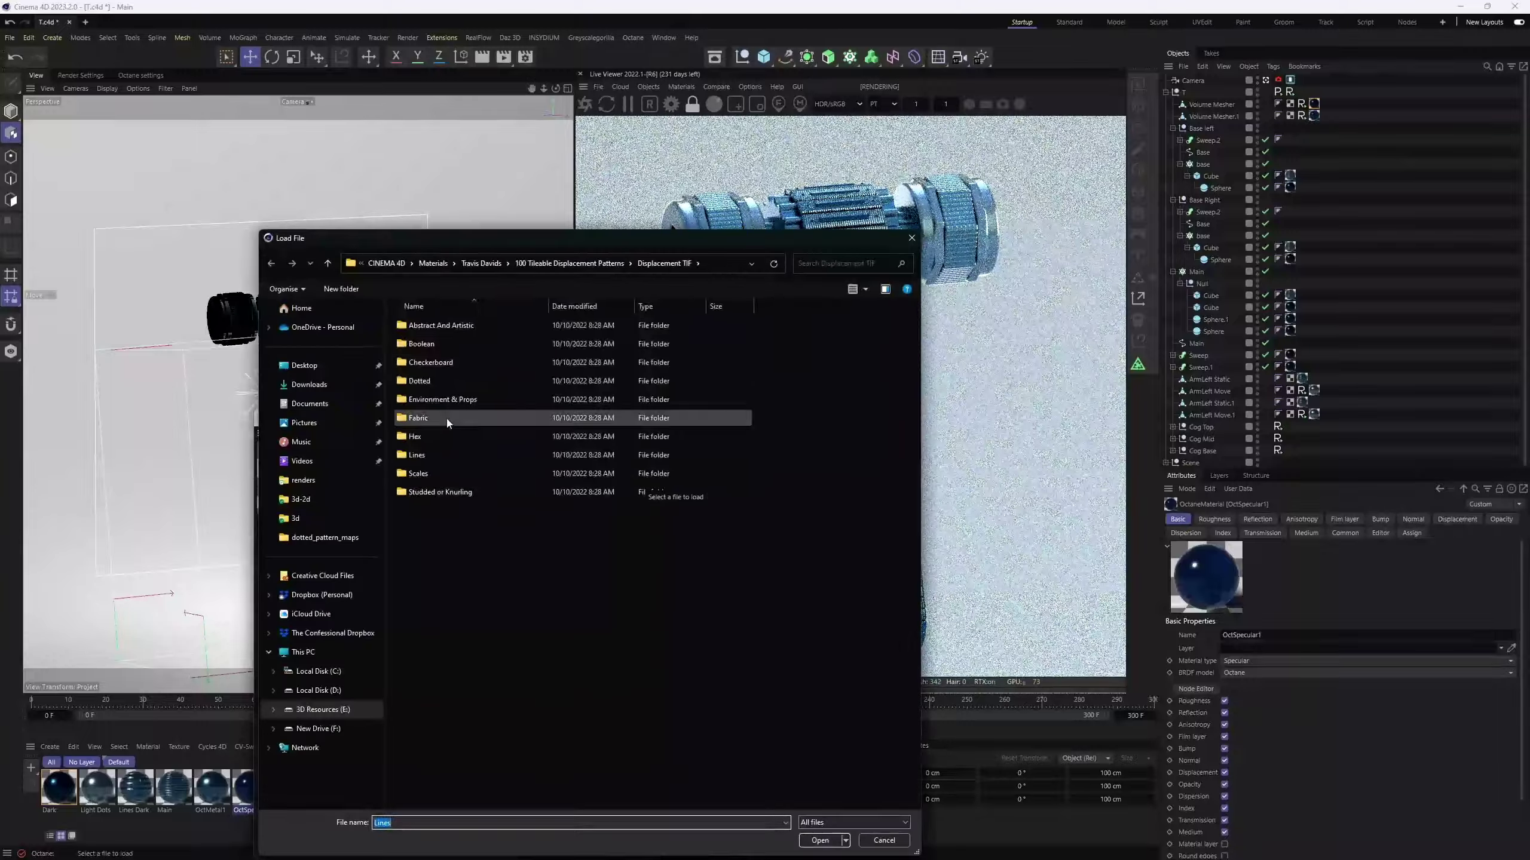
double_click(447, 419)
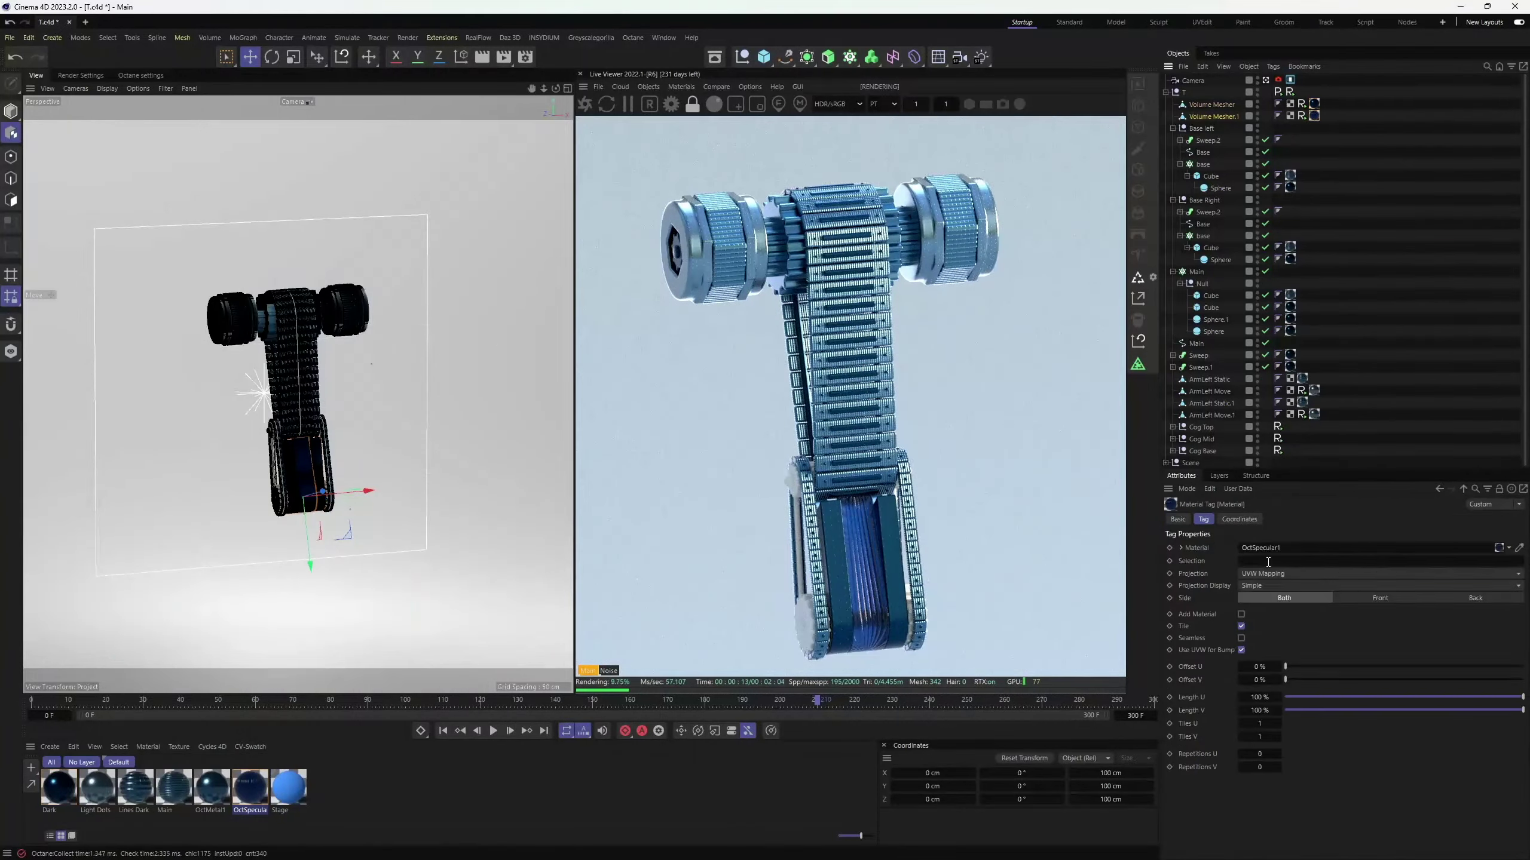
click(1268, 573)
click(1206, 600)
Recheck OctSpecular1's bump, expand the Cog and Scene groups, and apply Stage to the backdrop.
double_click(251, 787)
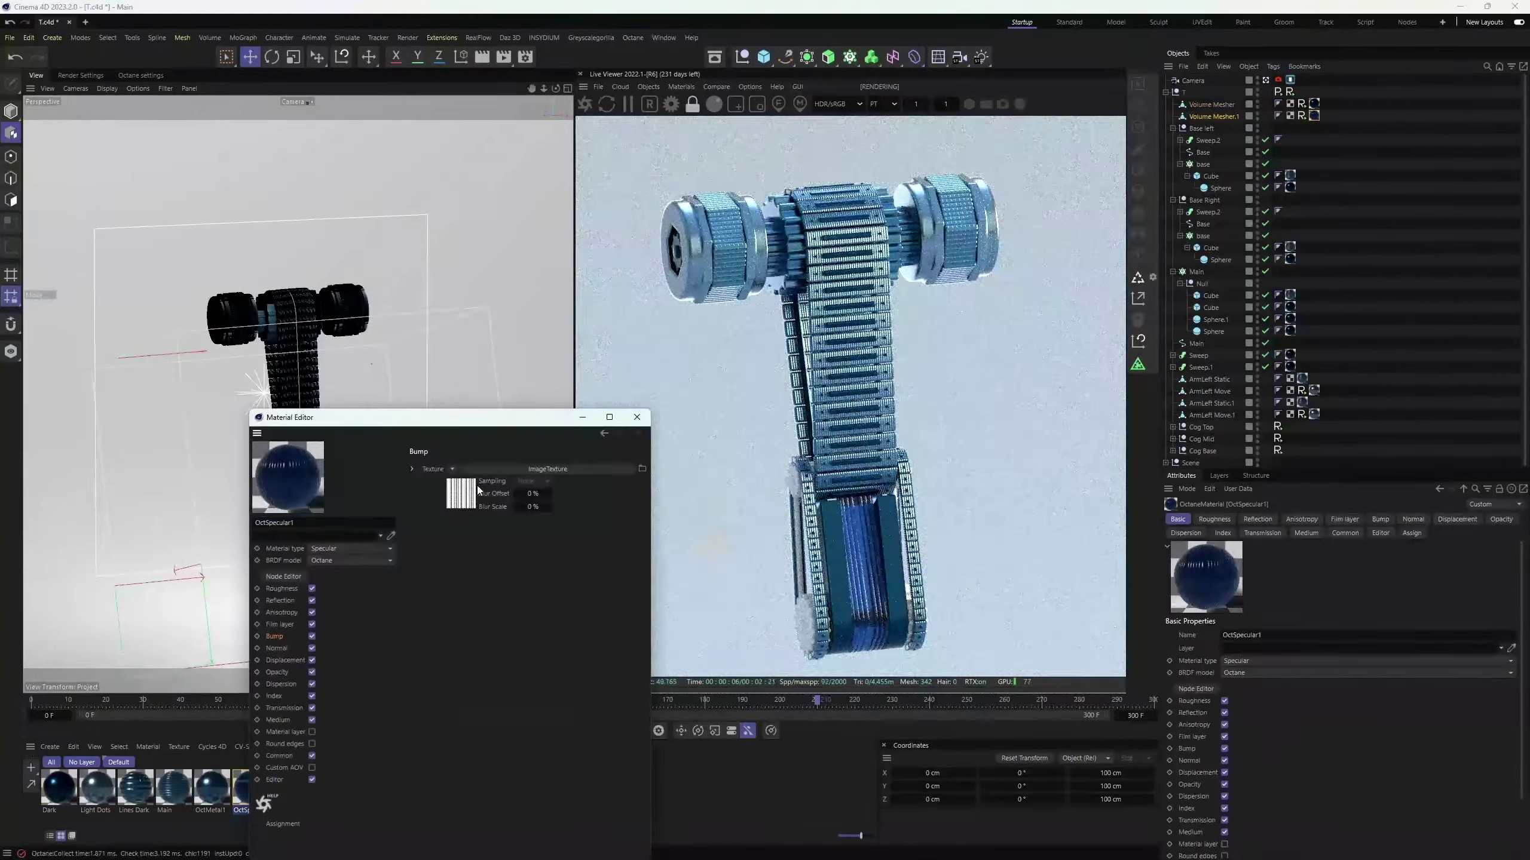
click(658, 408)
click(1173, 152)
click(1172, 271)
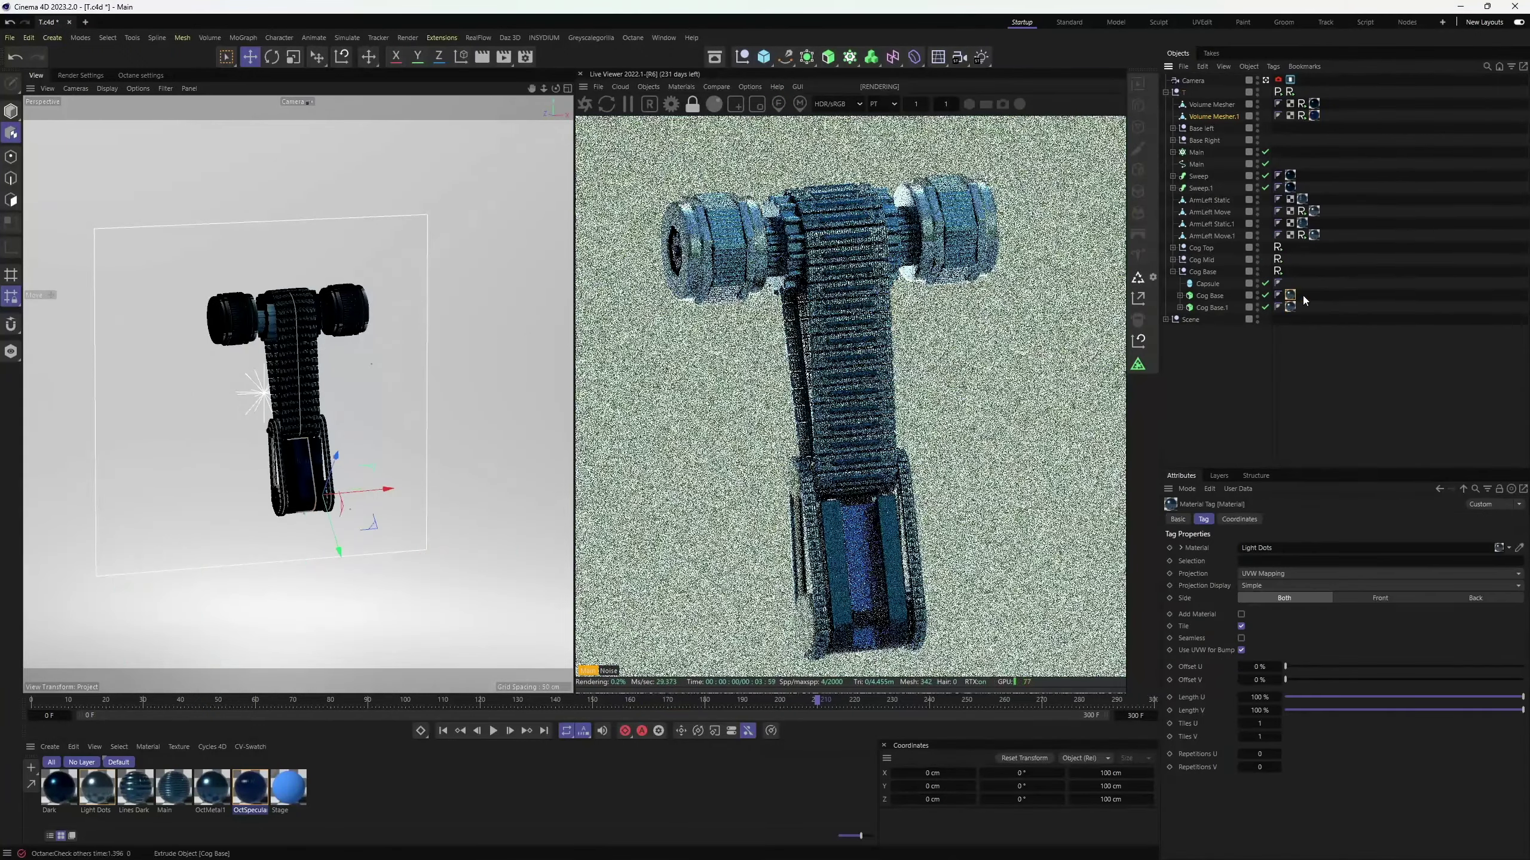
click(1242, 328)
click(1172, 260)
click(1165, 319)
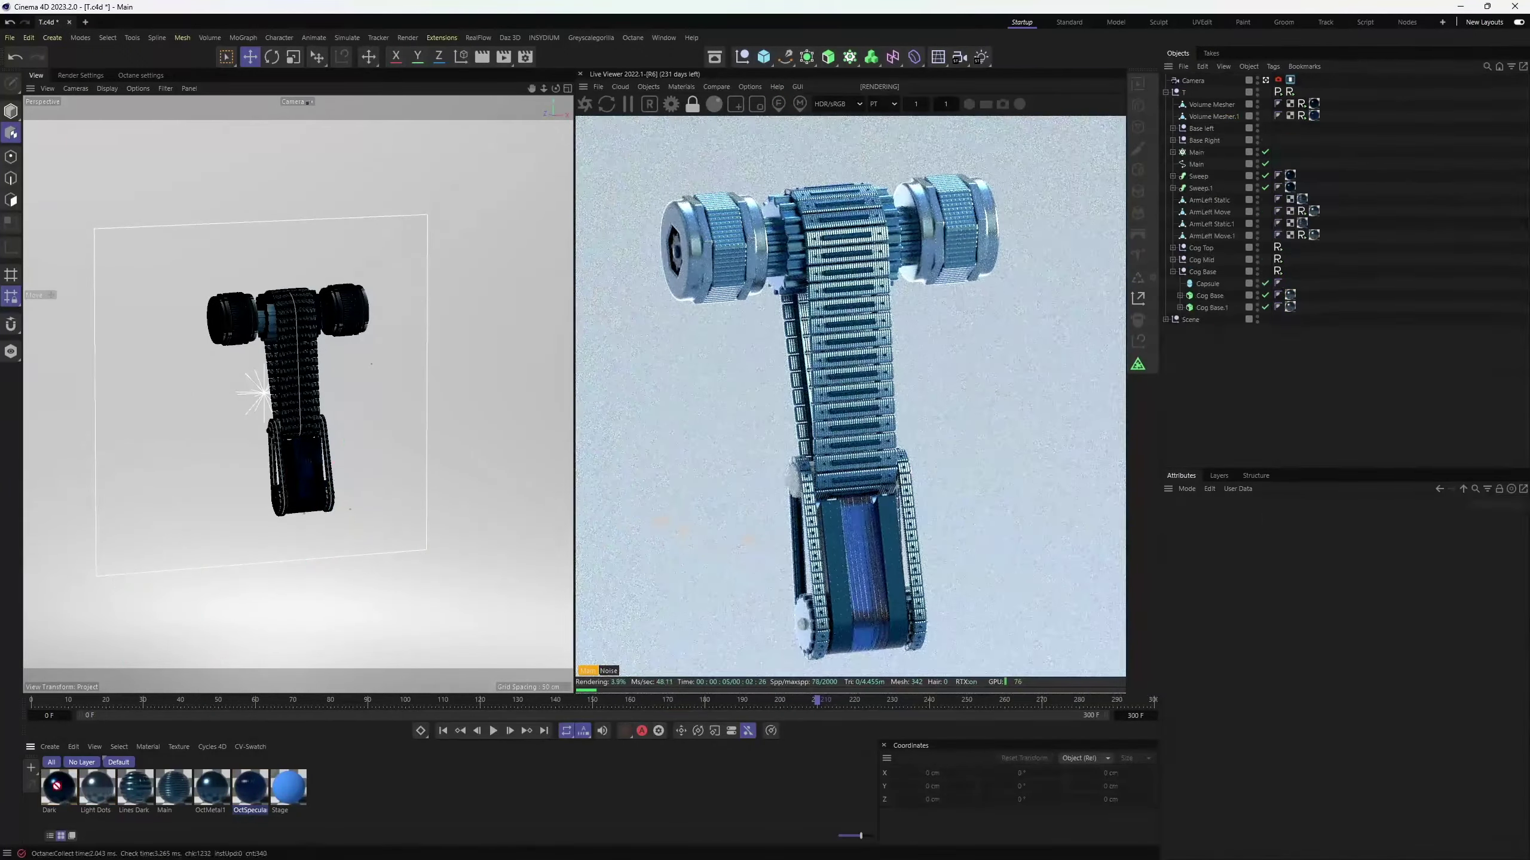
drag(280, 786, 1198, 367)
Change the Stage material's diffuse colour from blue to mint green.
double_click(280, 786)
click(316, 588)
click(509, 464)
drag(591, 577, 579, 578)
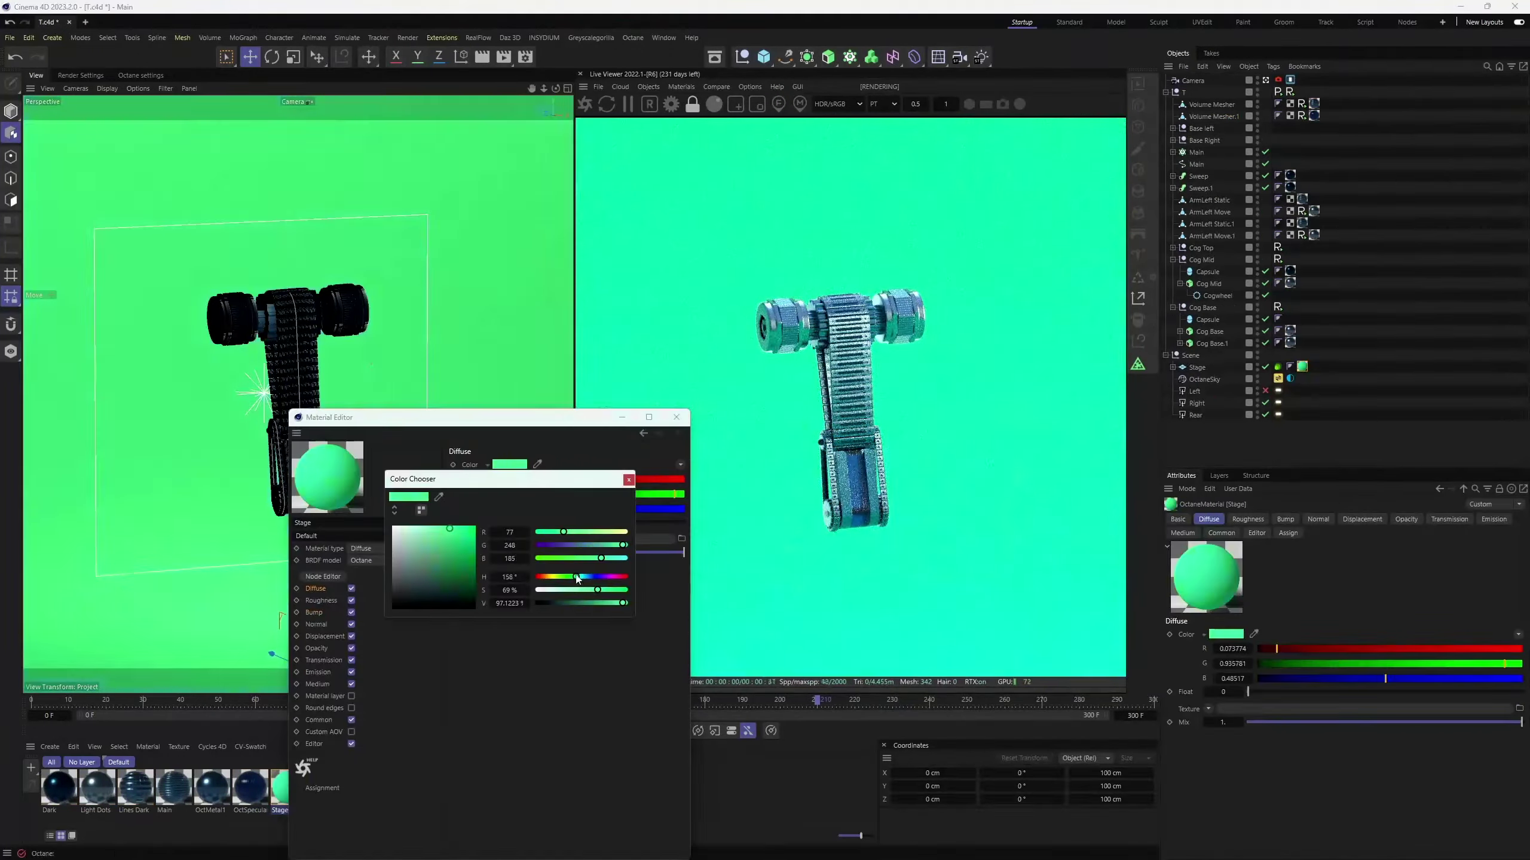
click(676, 417)
Lower the Left light's Octane colour temperature to 1323.529, then bring up the Right light's settings.
drag(1303, 87, 1334, 269)
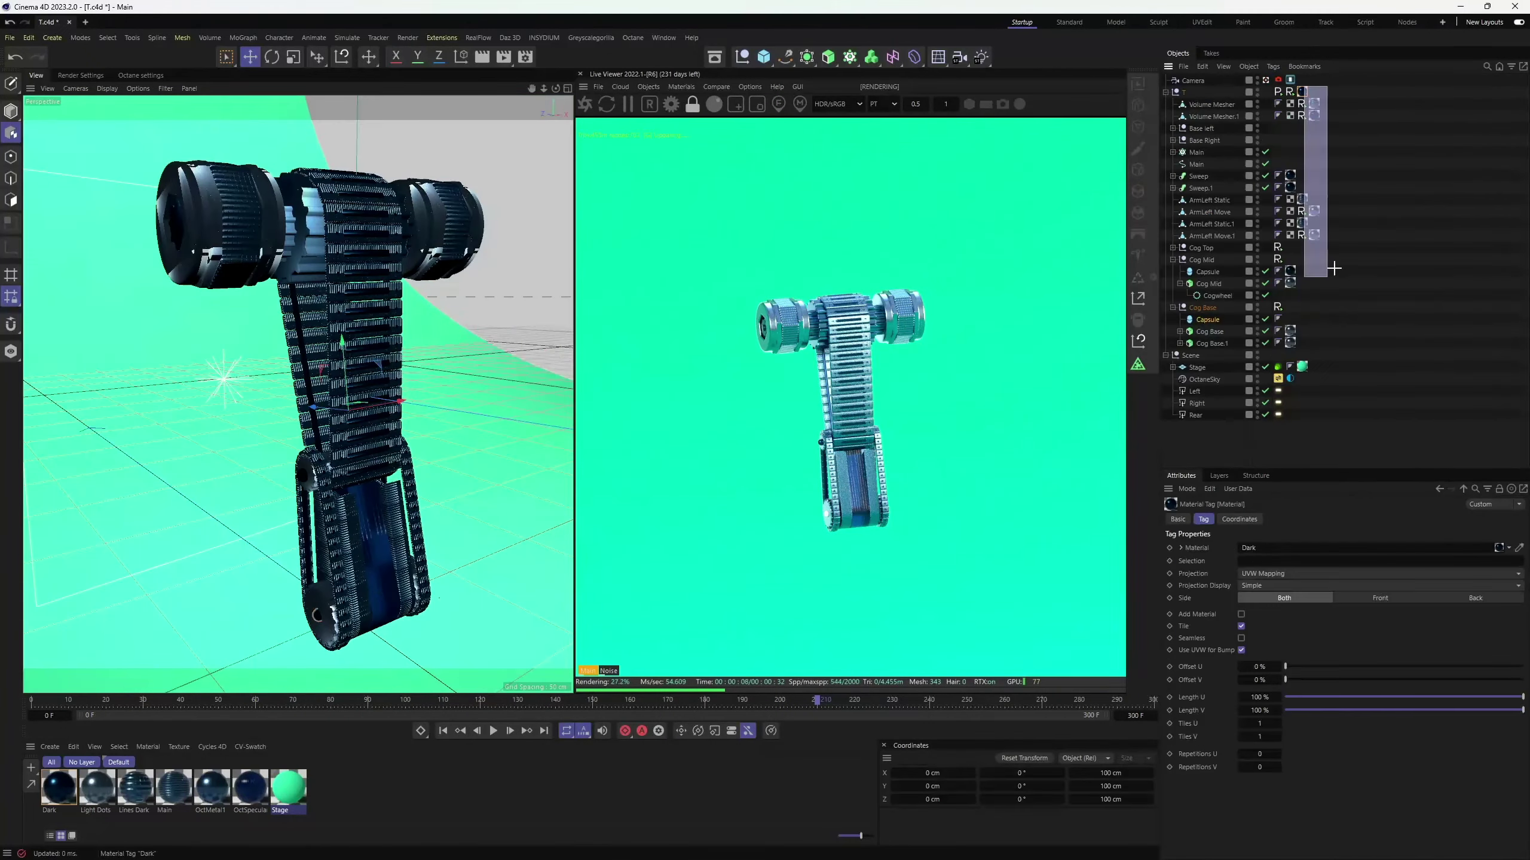
click(1194, 391)
scroll(215, 331, down, 5)
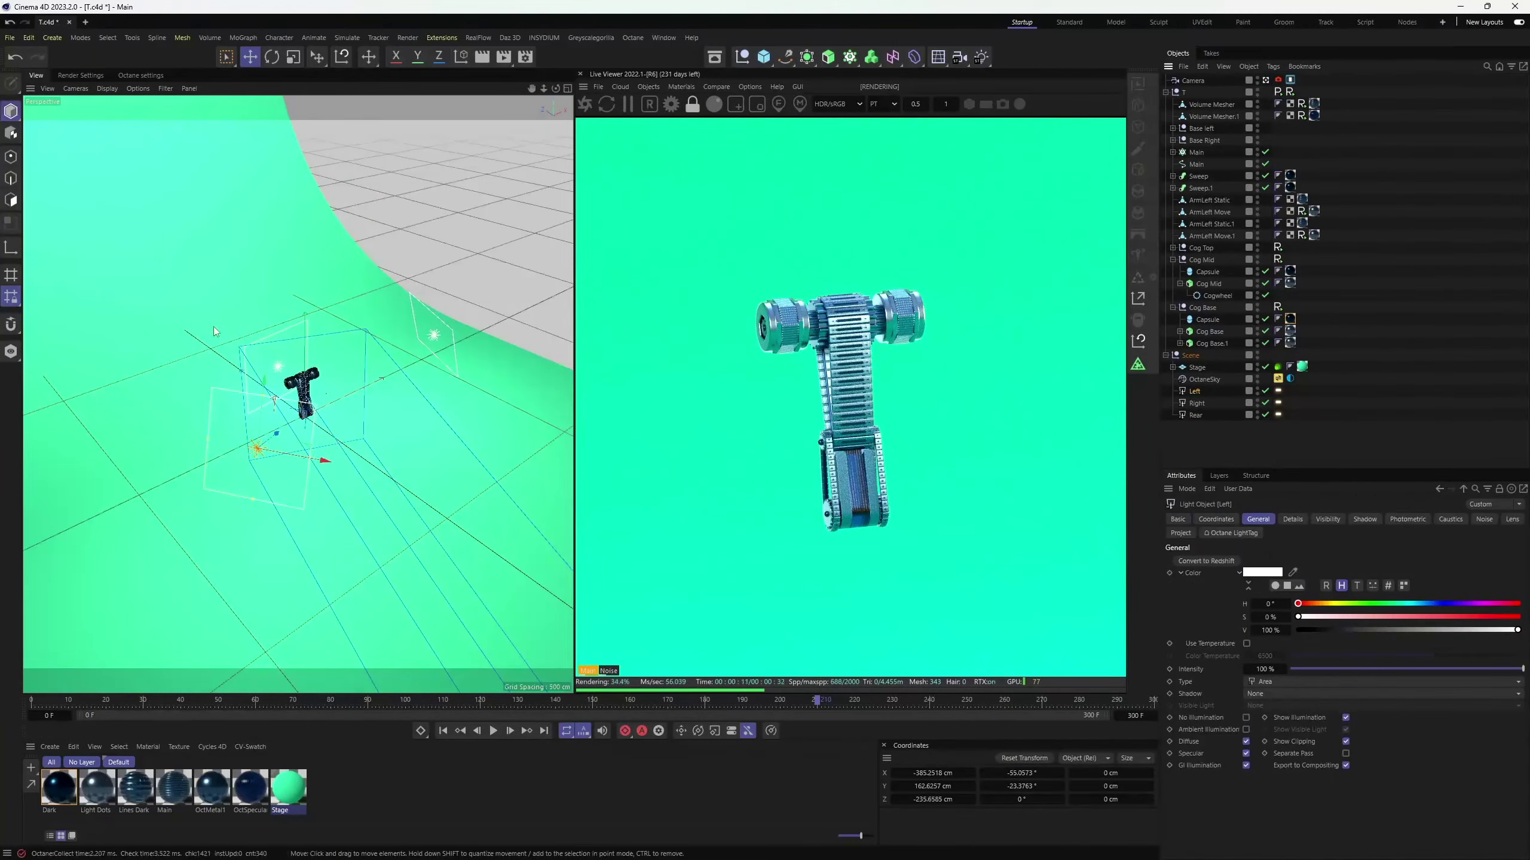
click(1278, 390)
drag(1349, 561, 1308, 565)
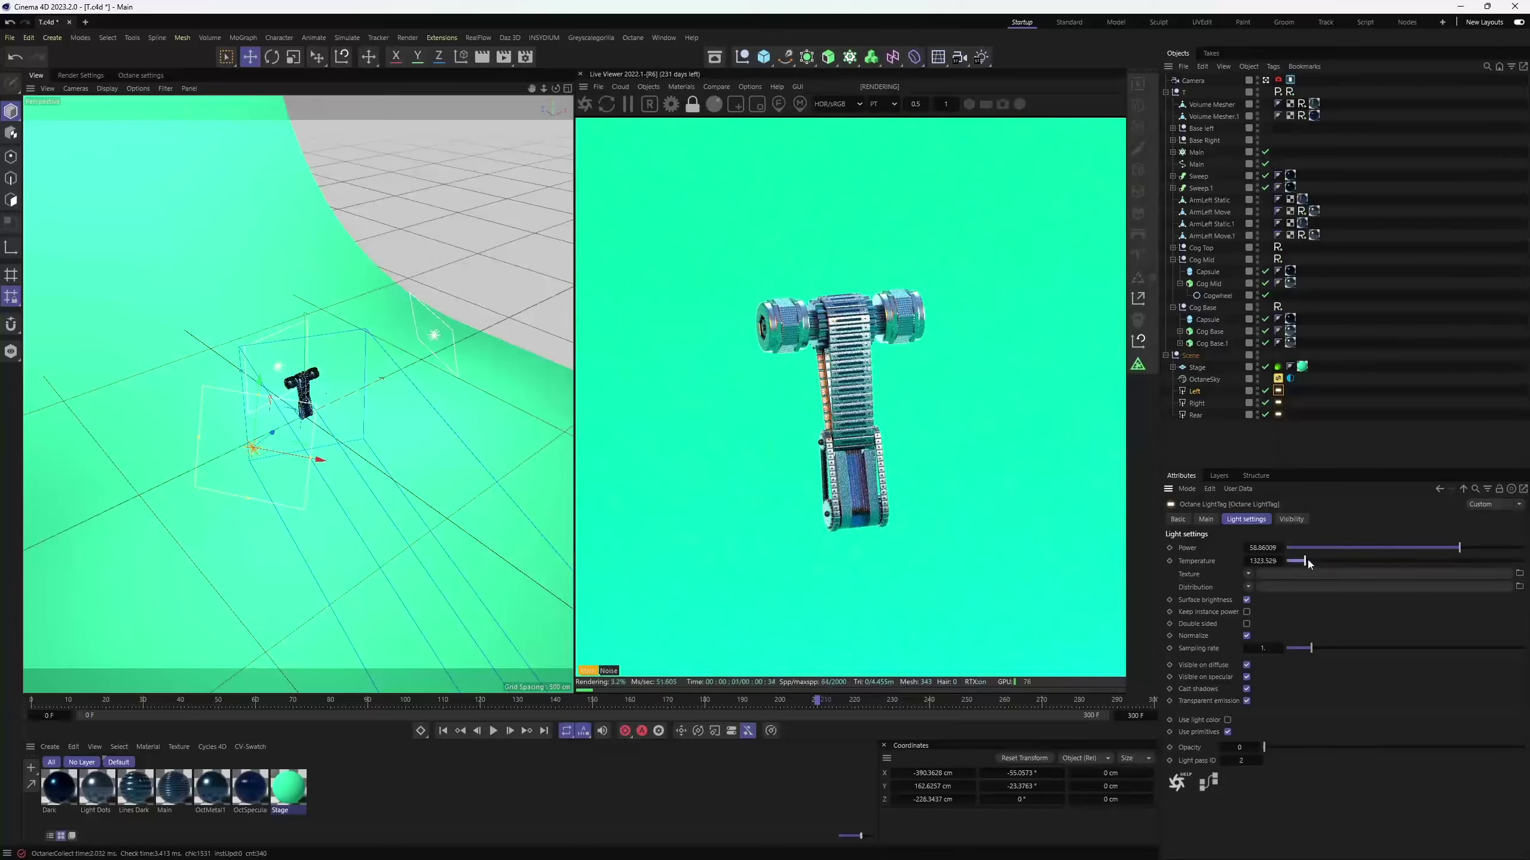
click(1277, 402)
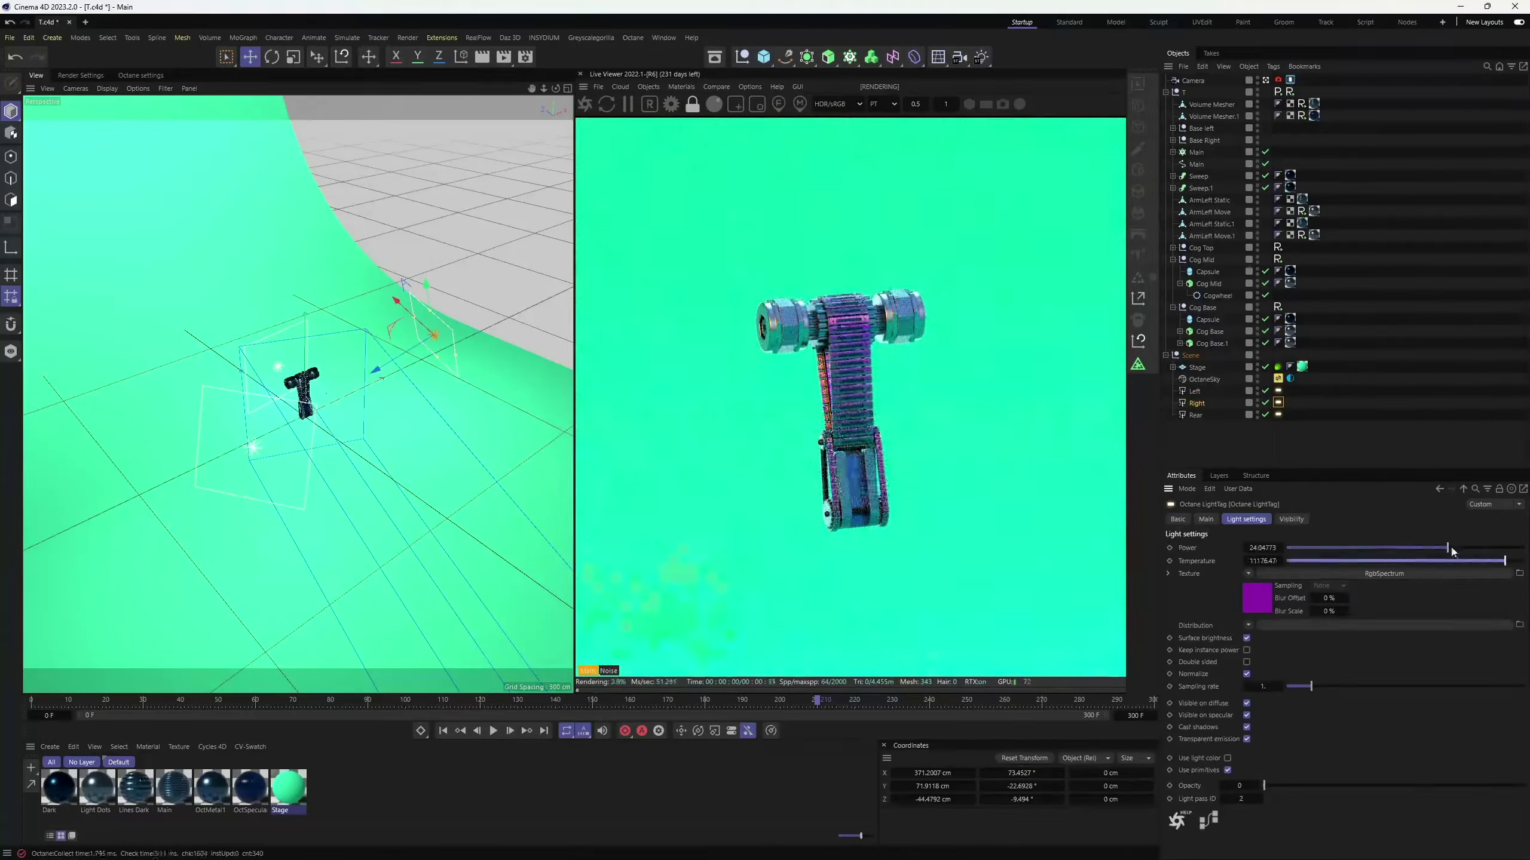